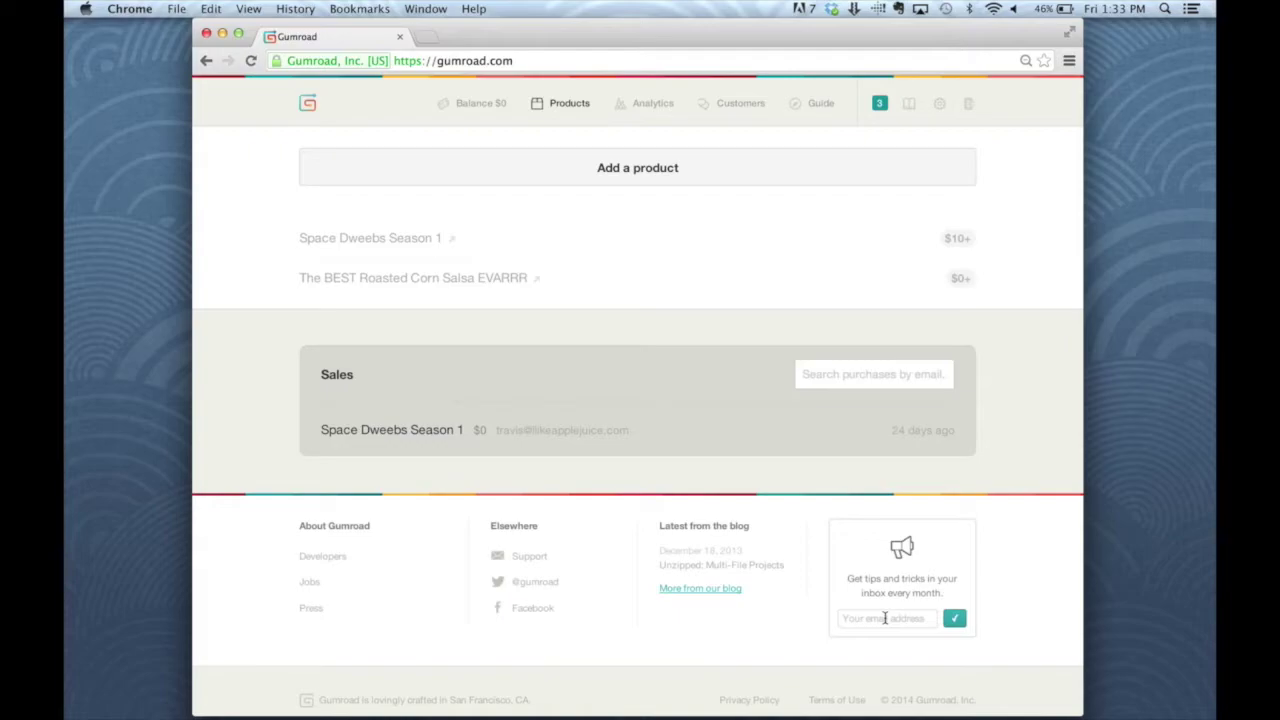
# - Start adding a standard product named "28 Gnomes" with a price of $0+
pyautogui.click(452, 166)
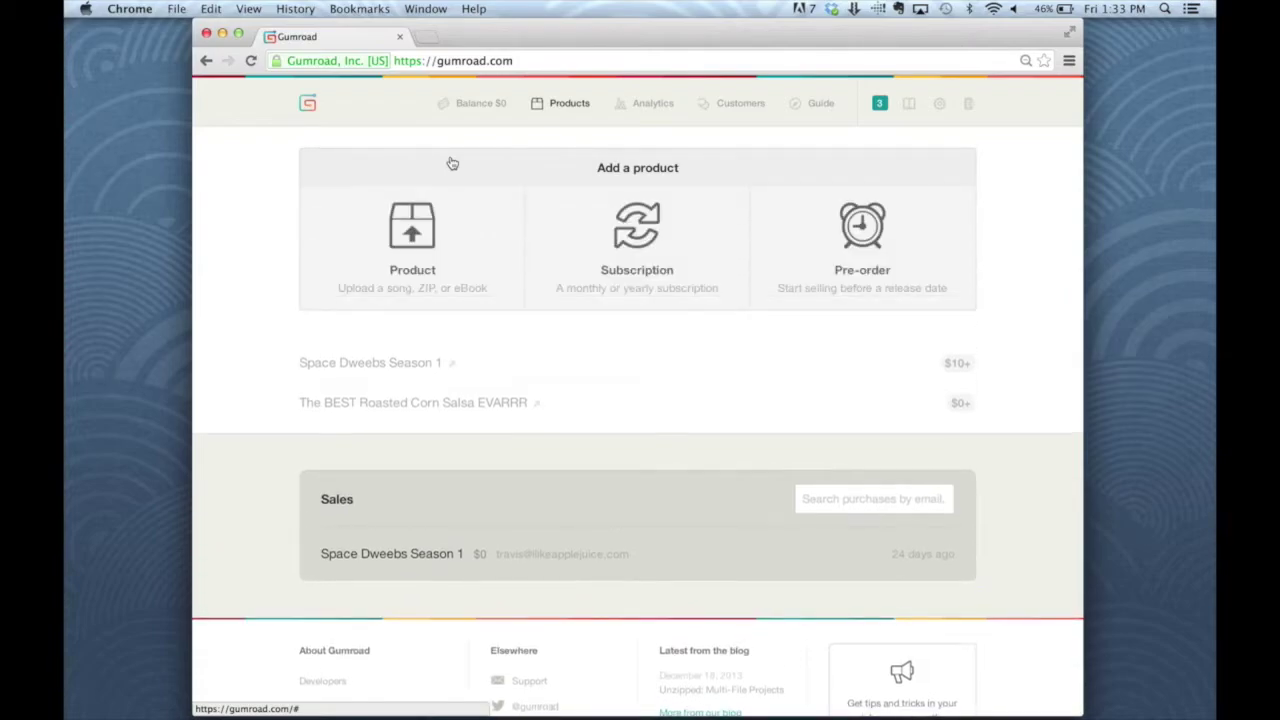
pyautogui.click(409, 225)
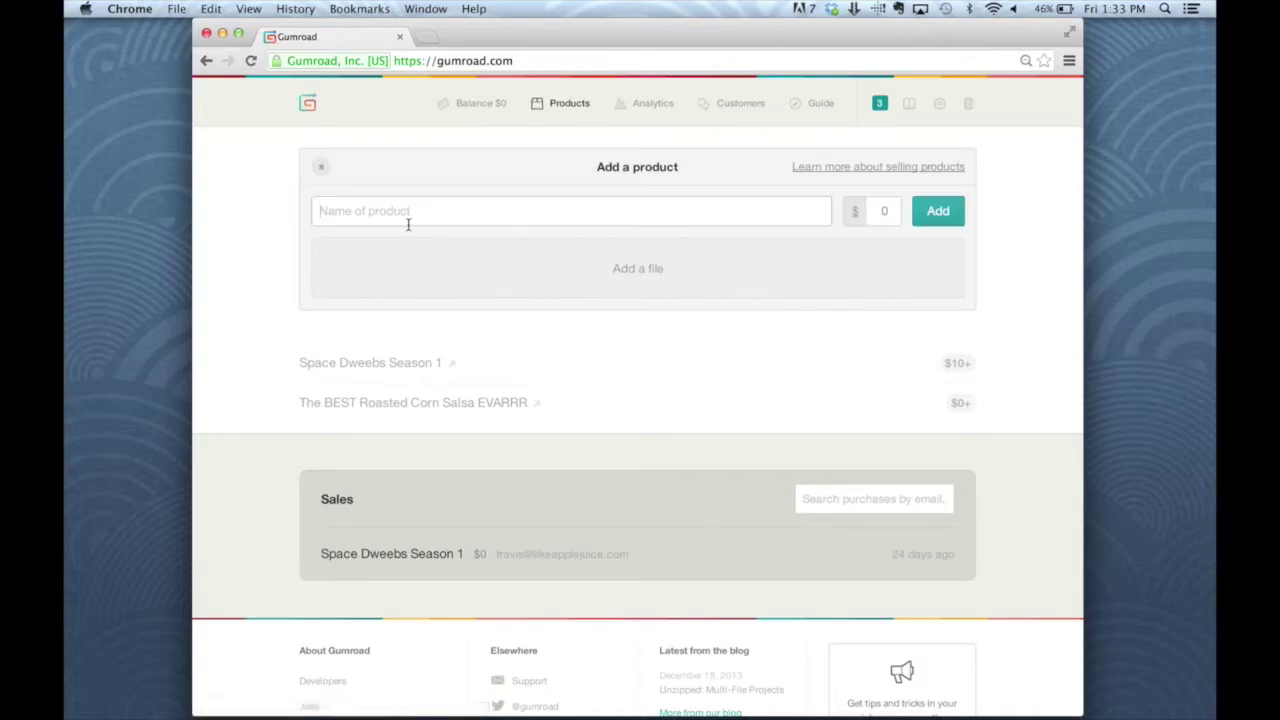
pyautogui.write('28 Gnomes')
pyautogui.click(883, 210)
pyautogui.write('5')
# - Attach the file 28Gnomes.pdf to the new product and add it
pyautogui.click(860, 271)
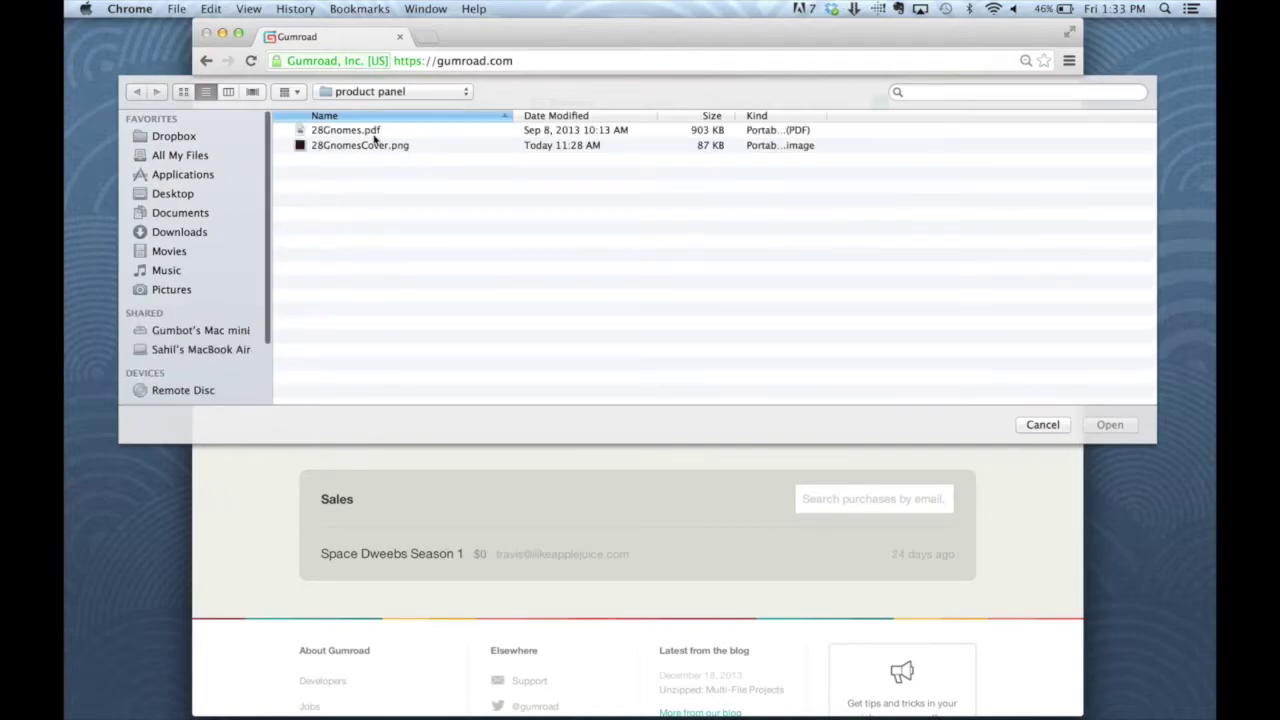
pyautogui.click(368, 131)
pyautogui.doubleClick(369, 132)
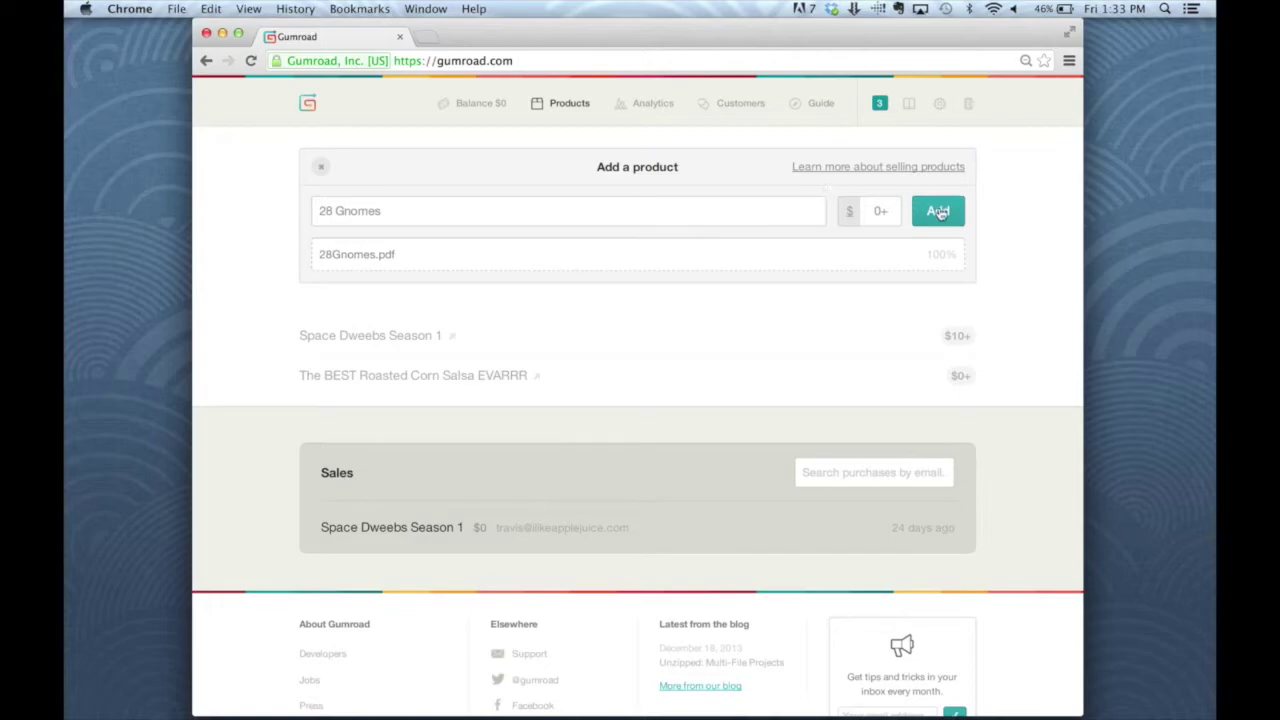
pyautogui.click(938, 211)
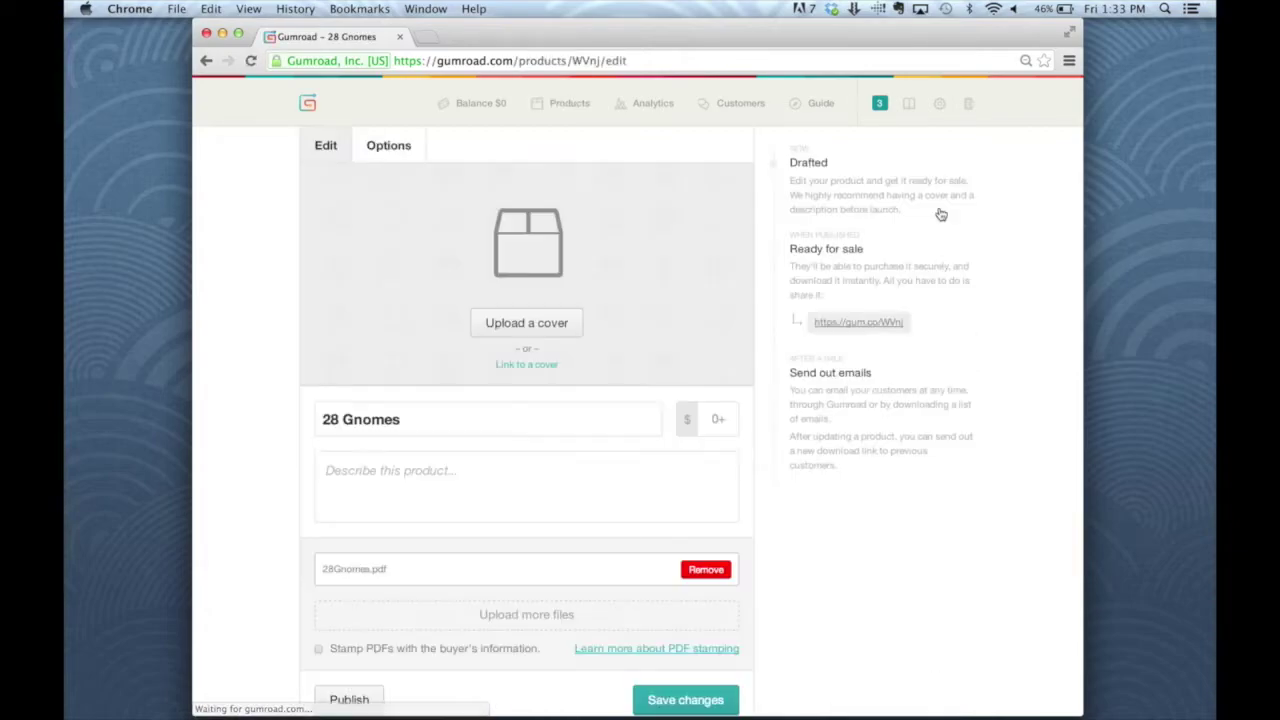
# - Upload 28GnomesCover.png as the cover and enter the description "This is a story about... gnomes."
pyautogui.click(543, 323)
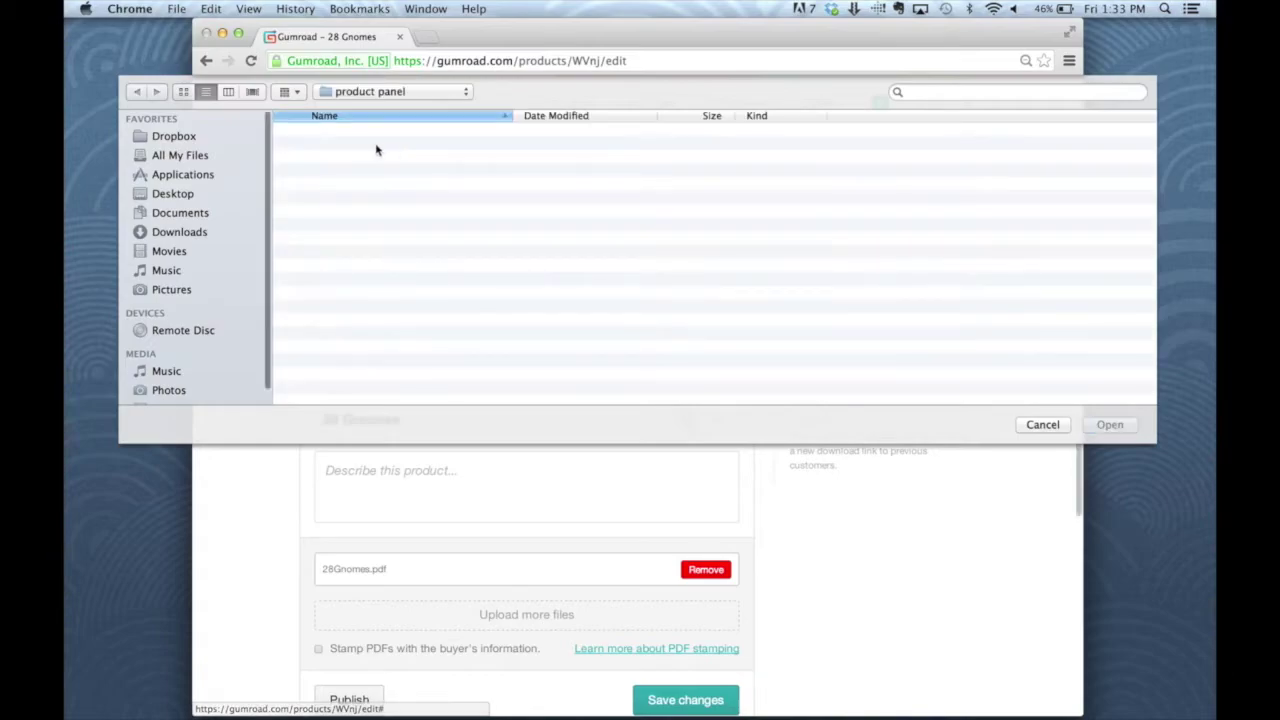
pyautogui.doubleClick(373, 146)
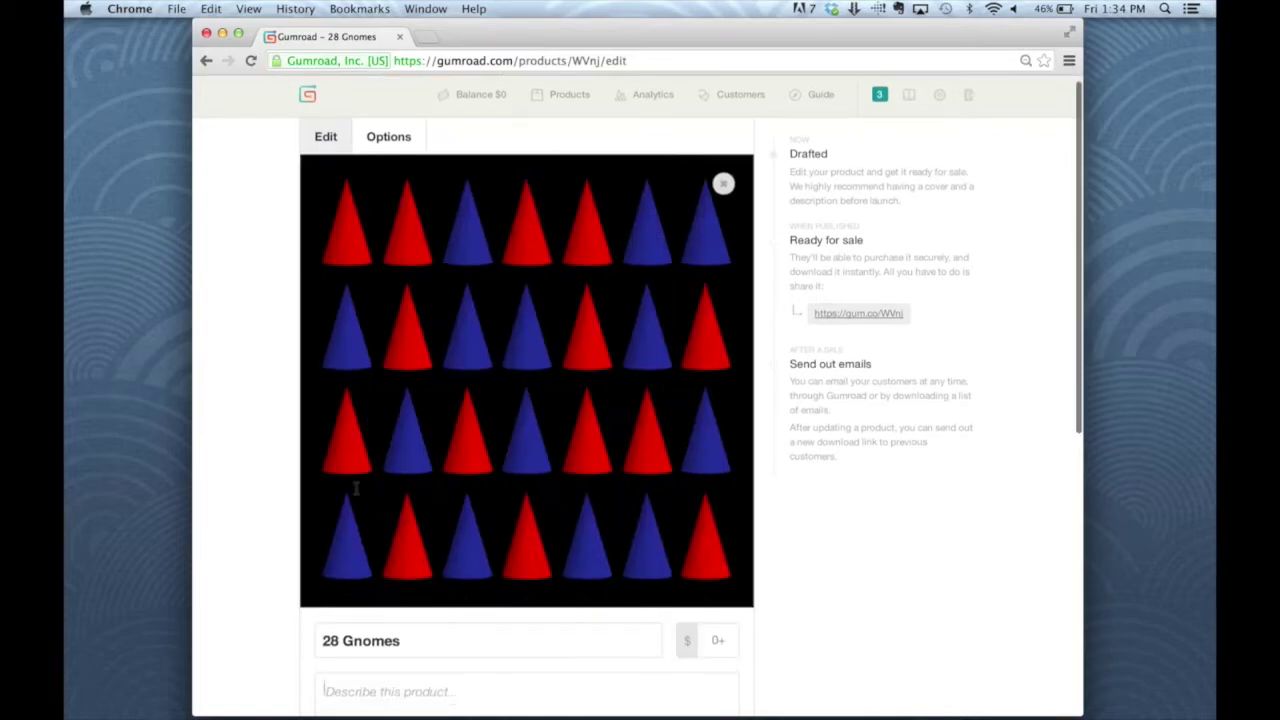
pyautogui.scroll(-5, 390, 492)
pyautogui.click(423, 471)
pyautogui.write('This is a story')
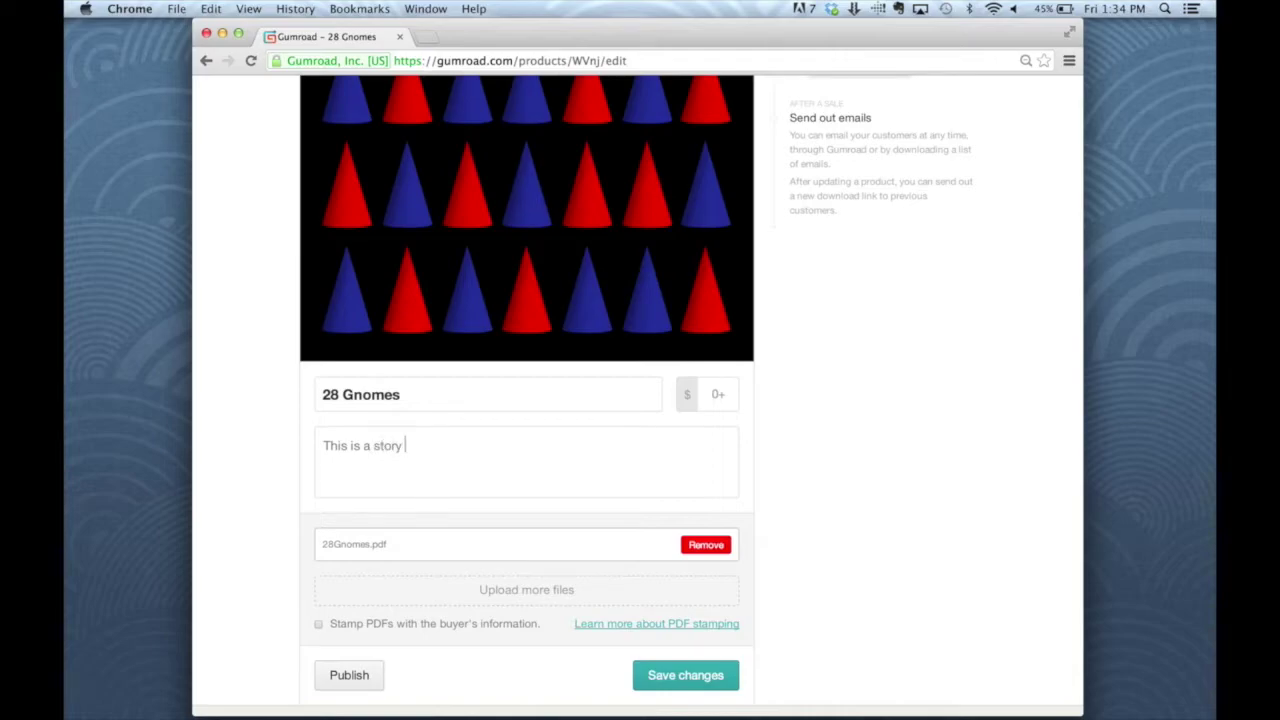
pyautogui.write(' about... gnomes.')
pyautogui.scroll(-3, 431, 471)
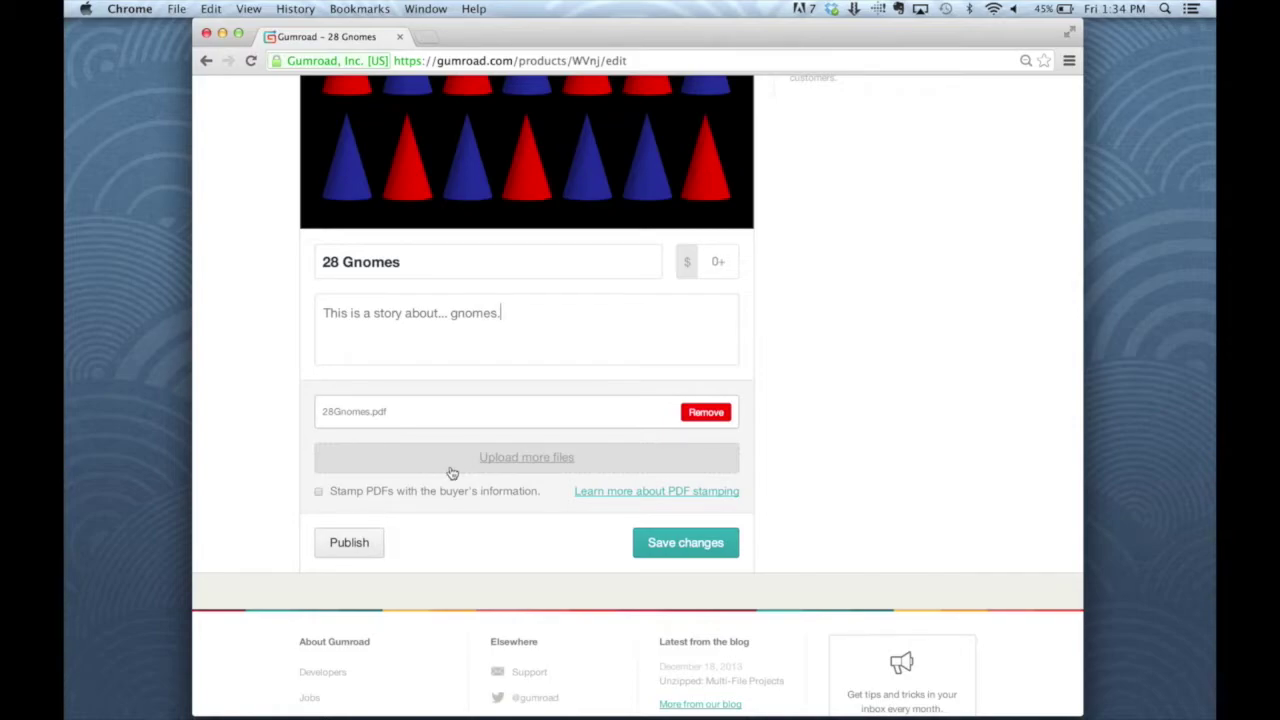
# - Open the product's public page from its share link and bring up its customization options
pyautogui.scroll(5, 450, 467)
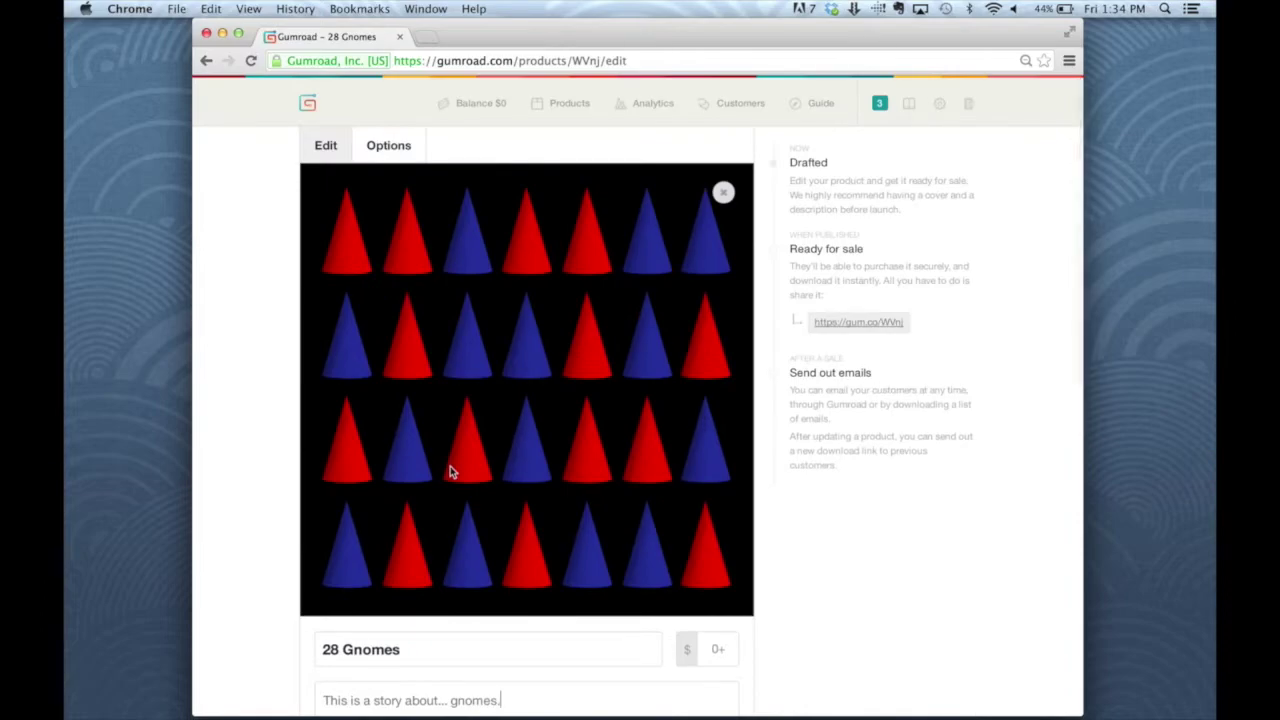
pyautogui.click(868, 324)
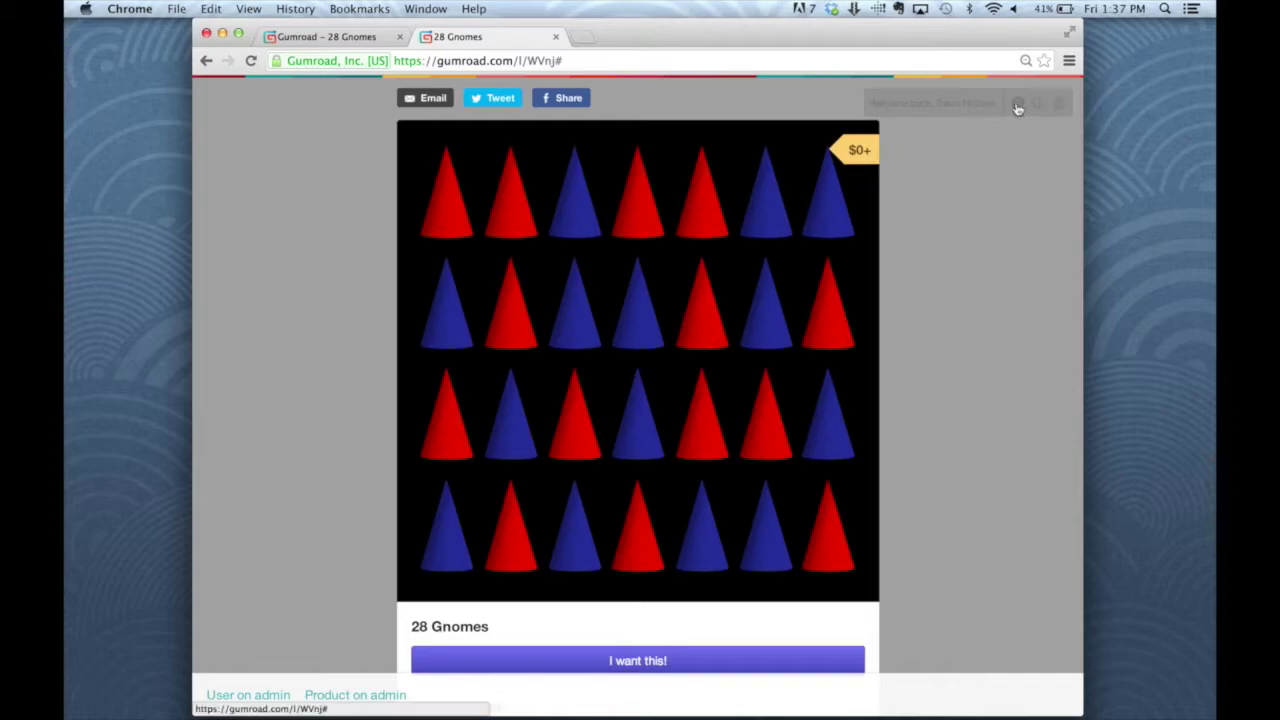
pyautogui.click(1016, 108)
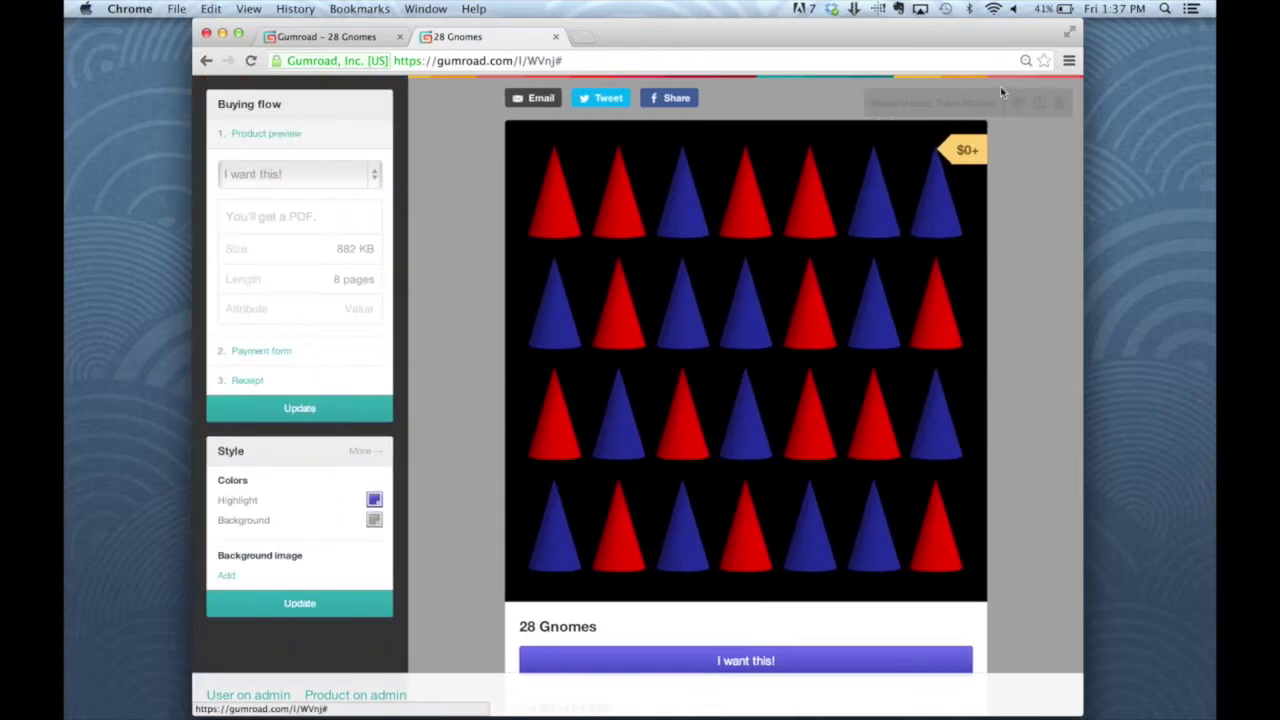
# - Examine the purchase button wording choices and compare the product detail fields with the page preview
pyautogui.click(293, 177)
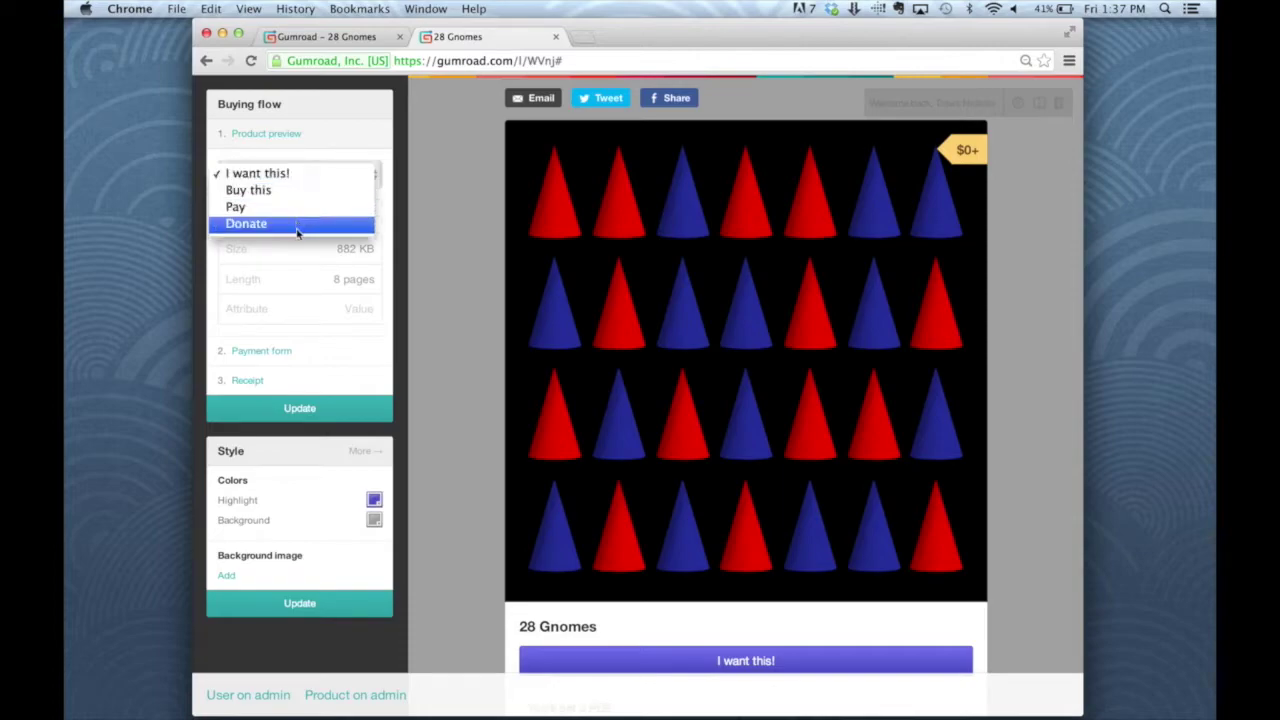
pyautogui.click(450, 222)
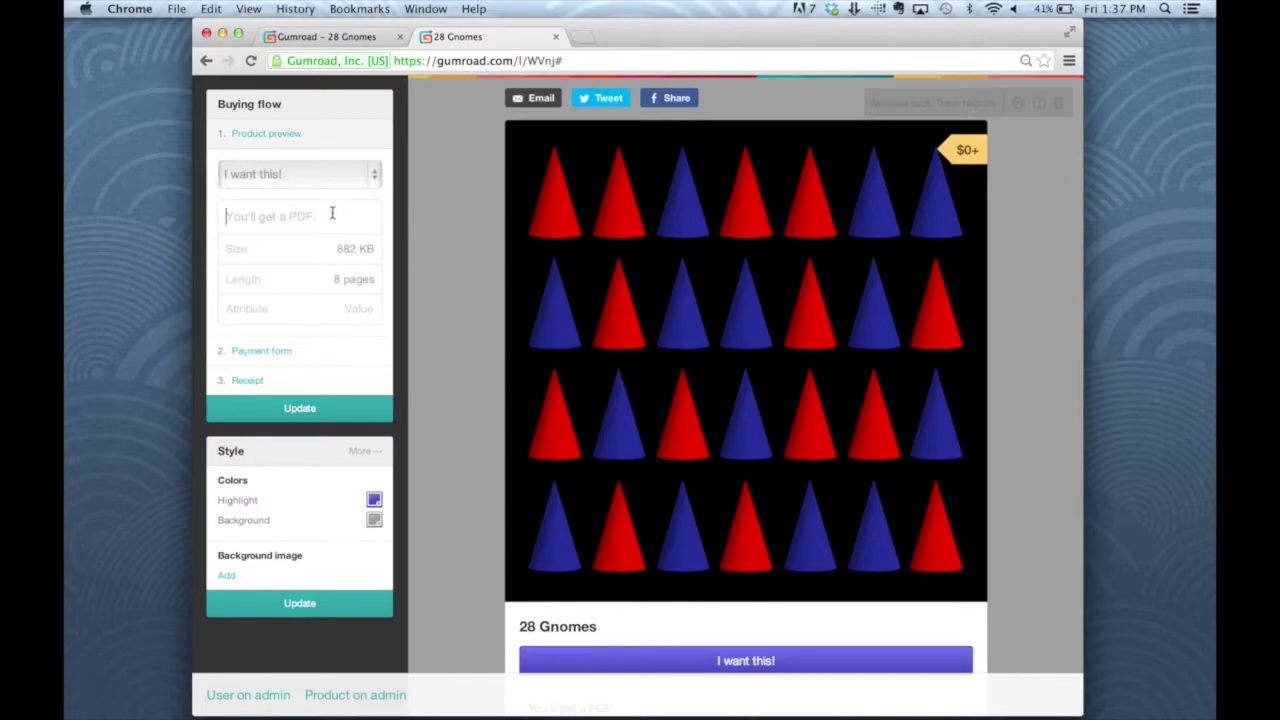
pyautogui.scroll(-1, 332, 213)
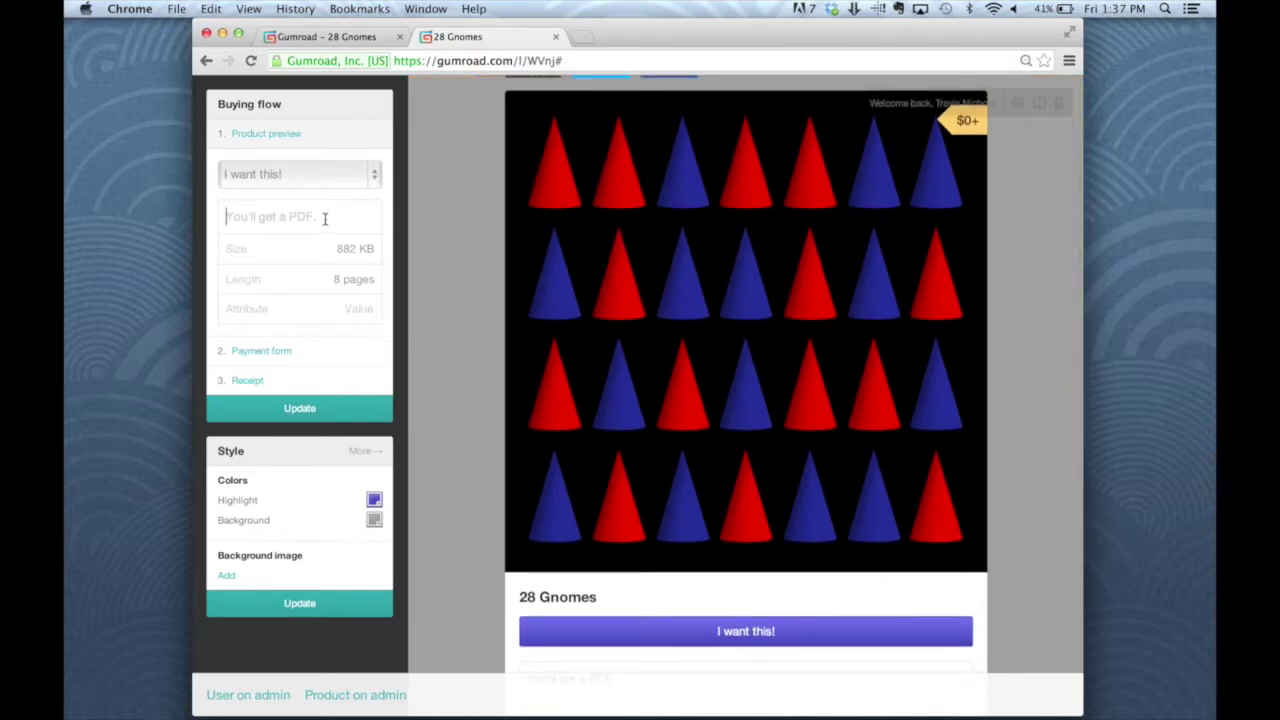
pyautogui.scroll(-3, 457, 254)
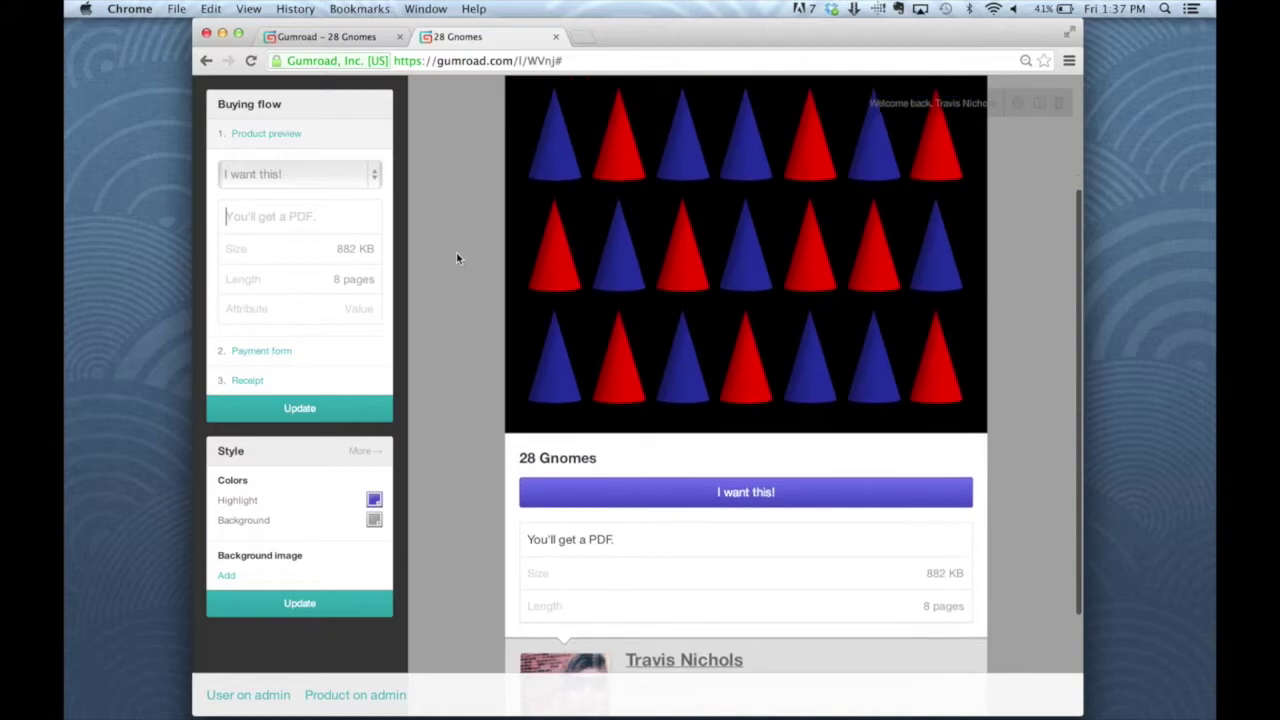
pyautogui.moveTo(348, 250)
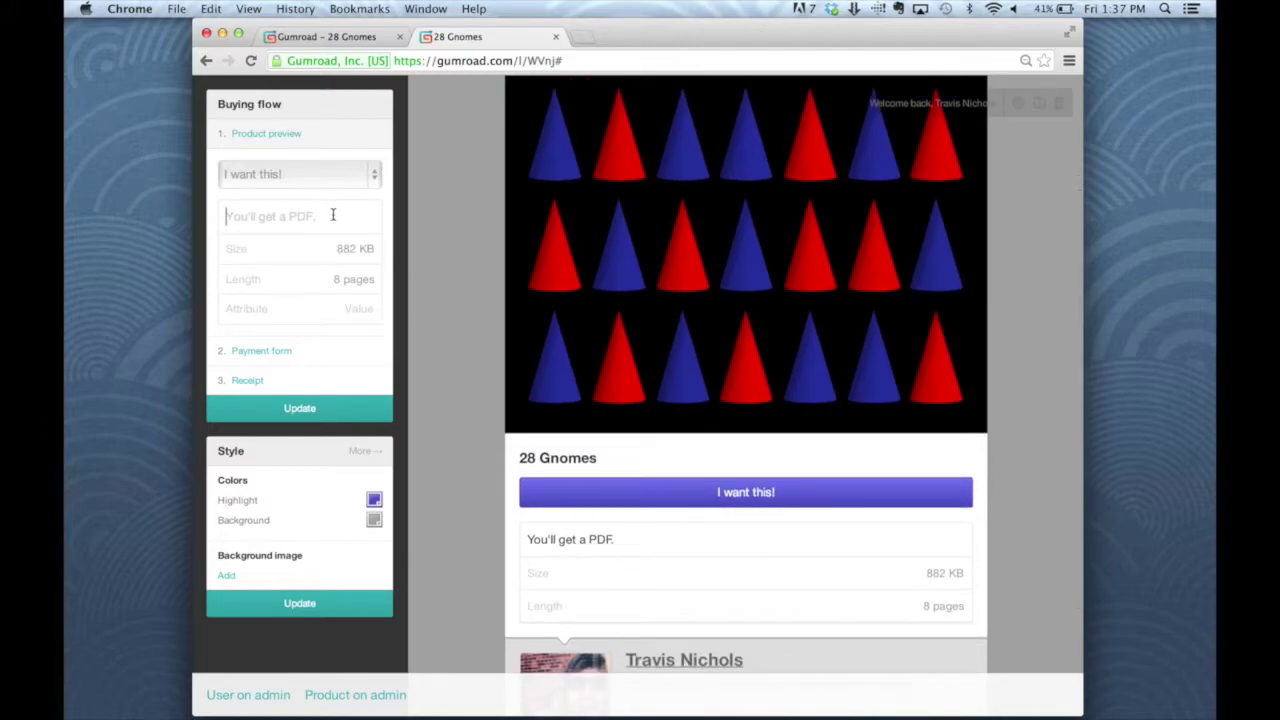
pyautogui.click(333, 214)
pyautogui.moveTo(345, 240)
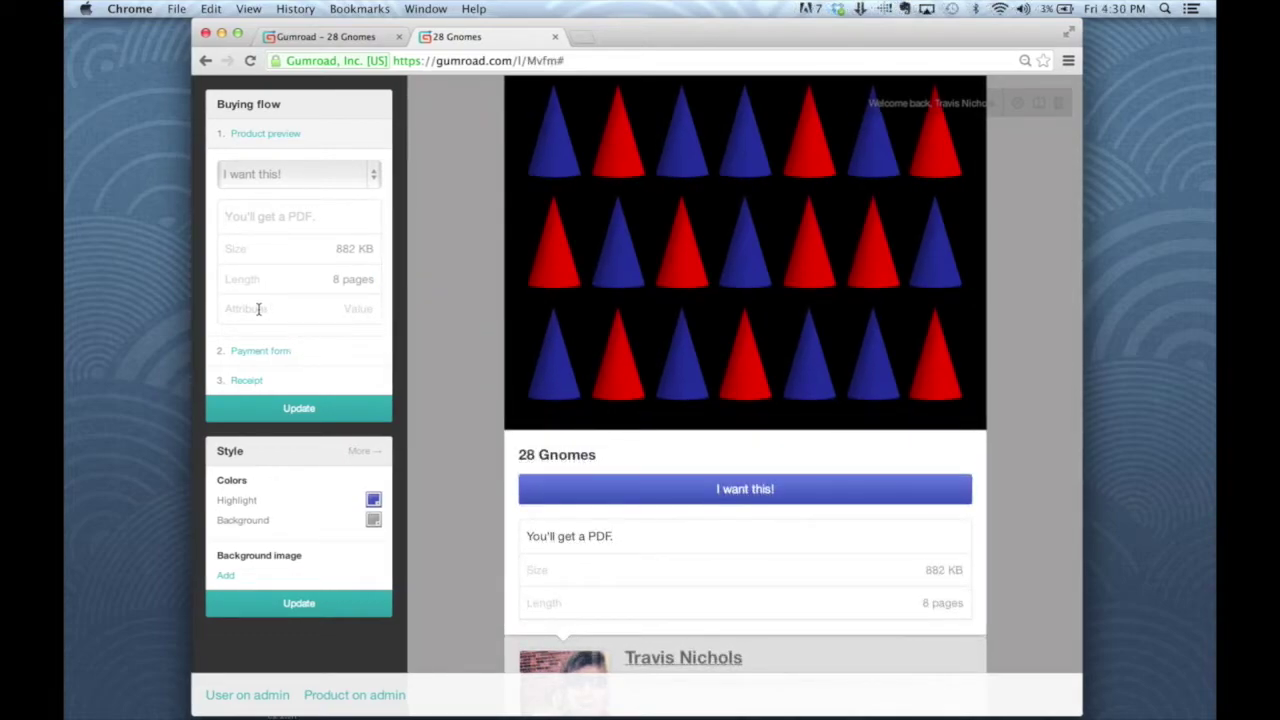
# - Add a Weight attribute with the value 3LBs to the product details
pyautogui.click(253, 310)
pyautogui.write('Weight')
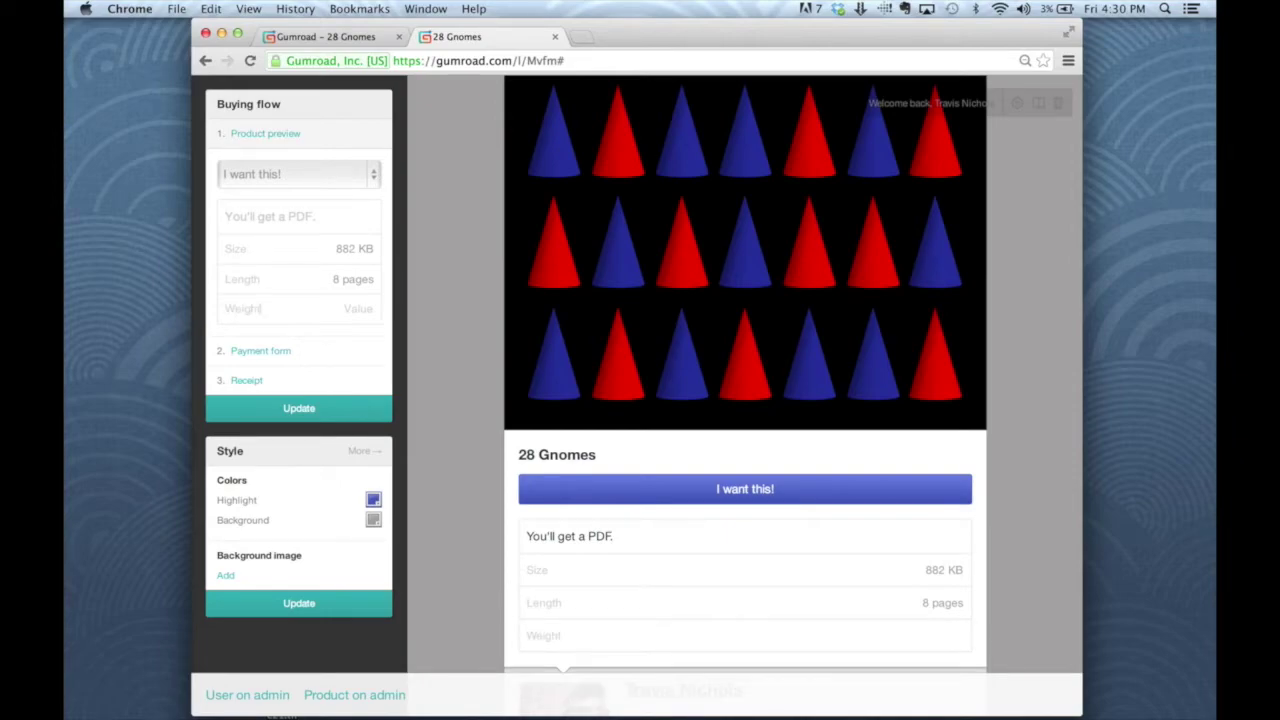
pyautogui.click(369, 307)
pyautogui.write('3LBs')
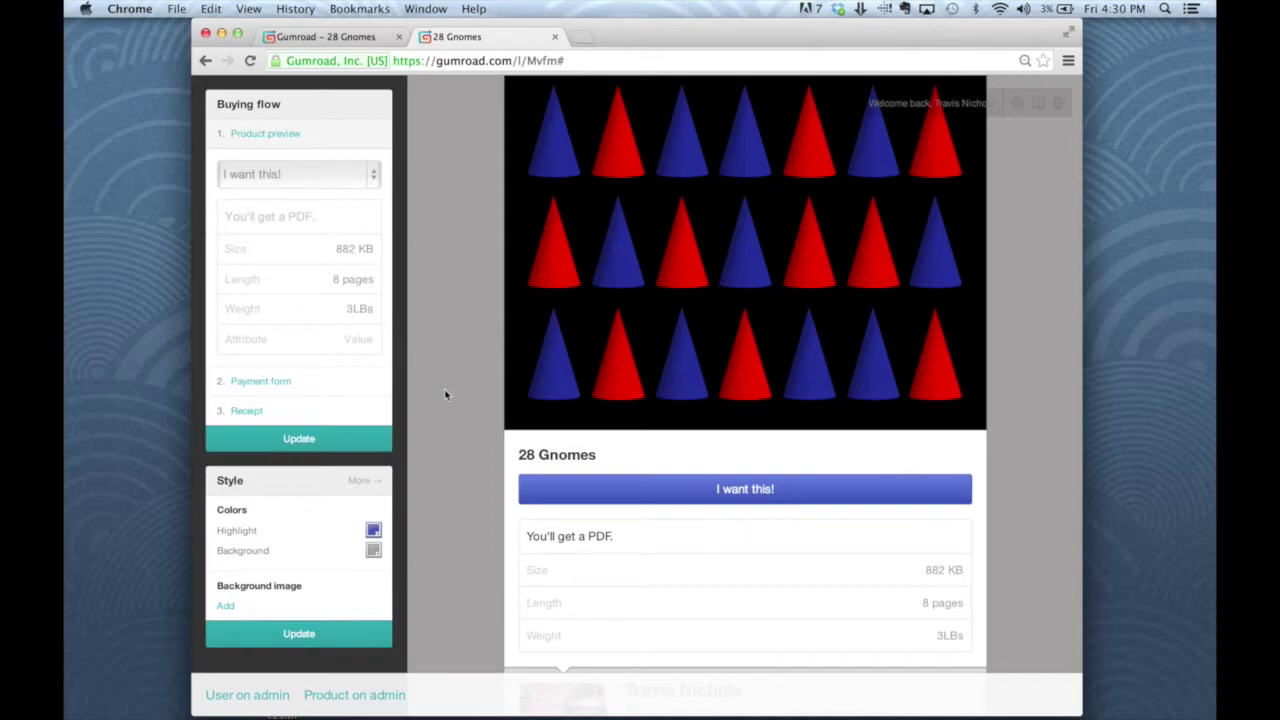
pyautogui.scroll(-3, 446, 394)
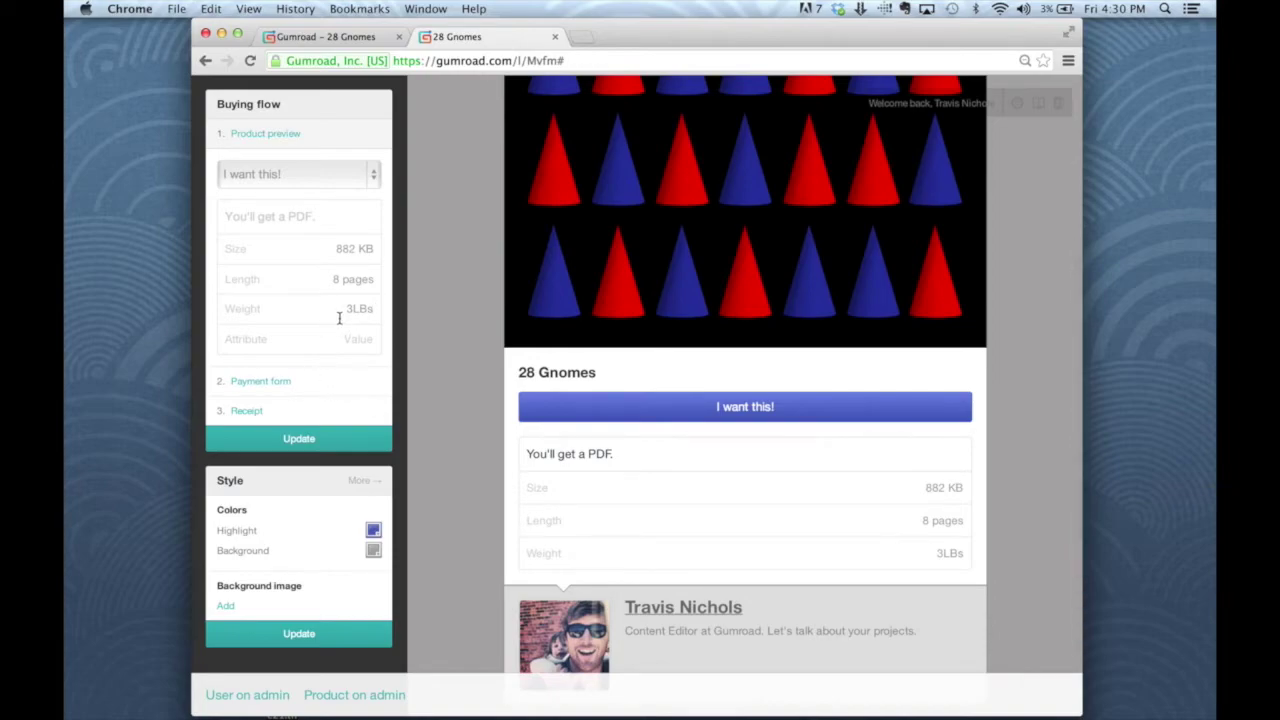
# - Remove the Weight attribute and its value from the product details
pyautogui.moveTo(376, 316); pyautogui.dragTo(212, 307)
pyautogui.press('BackSpace')
pyautogui.press('BackSpace')
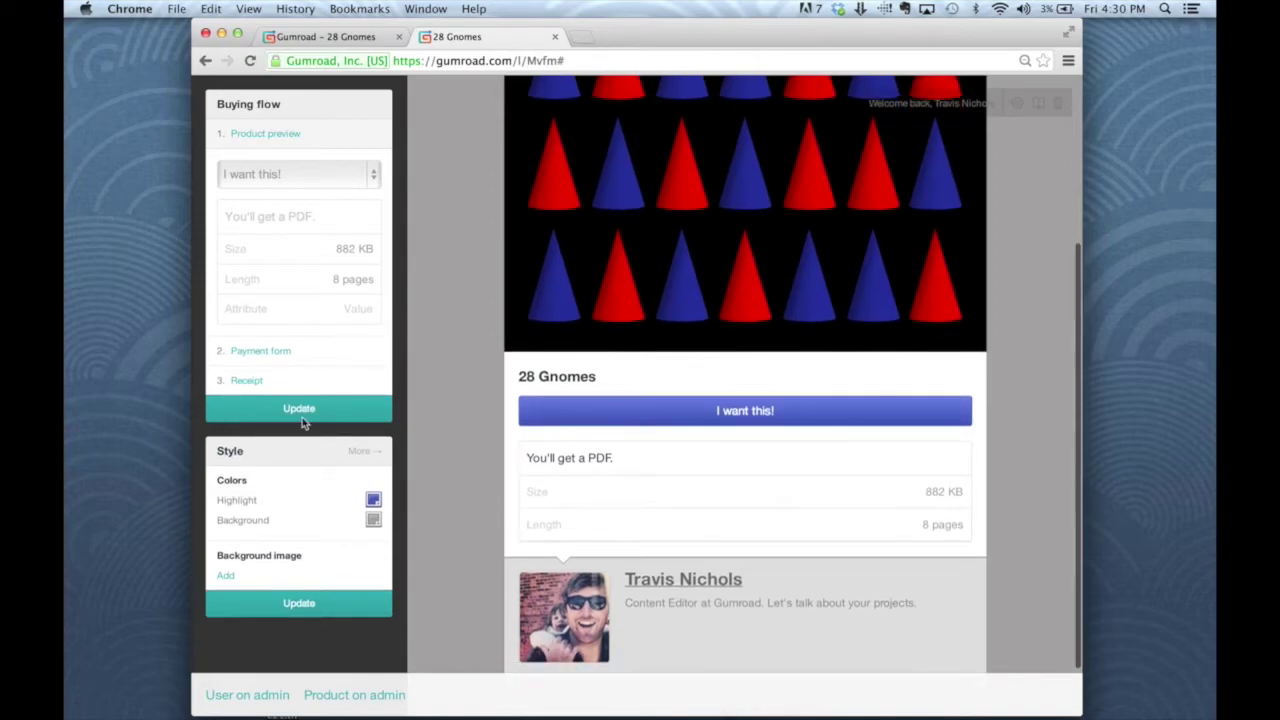
# - In the payment form settings, set the full name field to Always show and require shipping information
pyautogui.click(252, 352)
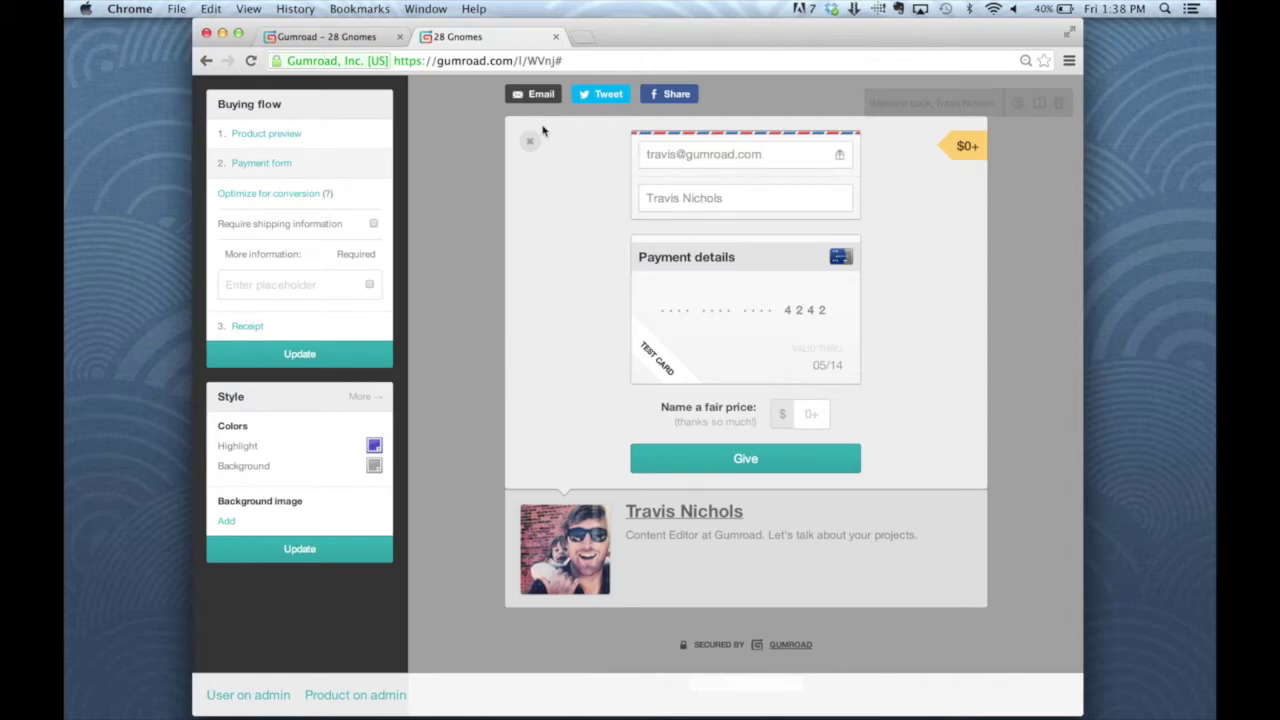
pyautogui.click(284, 203)
pyautogui.click(250, 194)
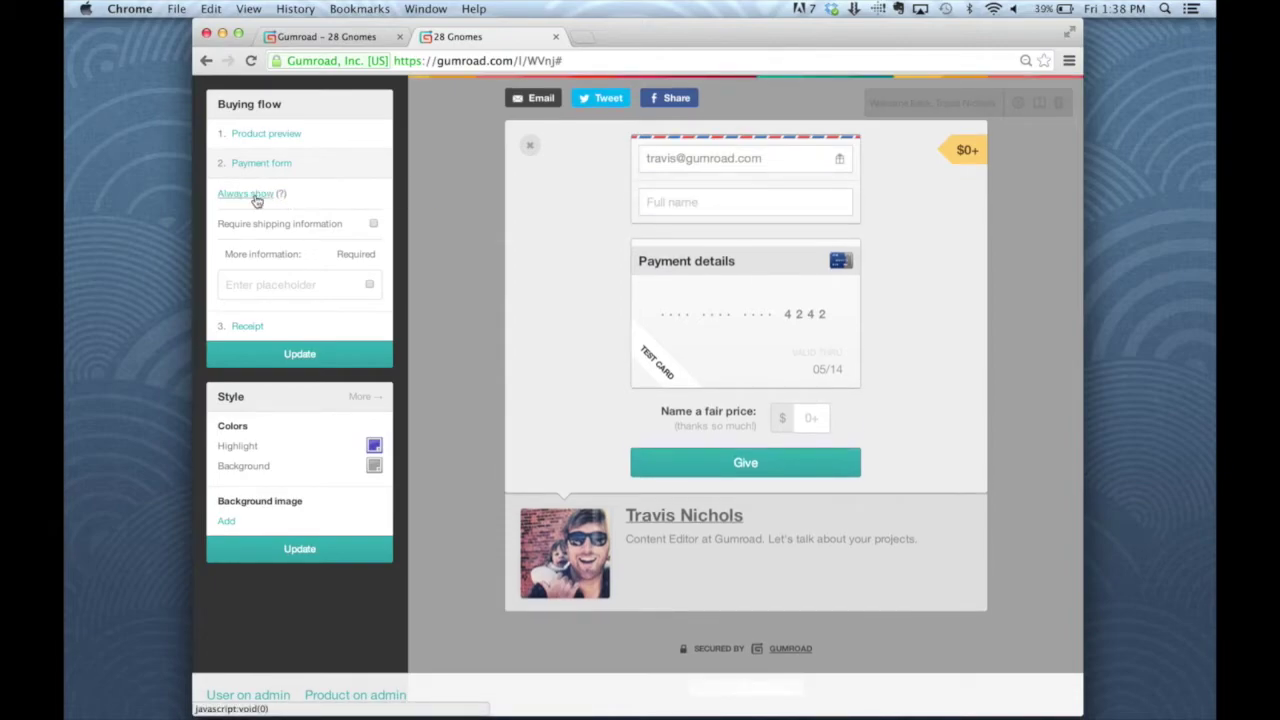
pyautogui.click(373, 224)
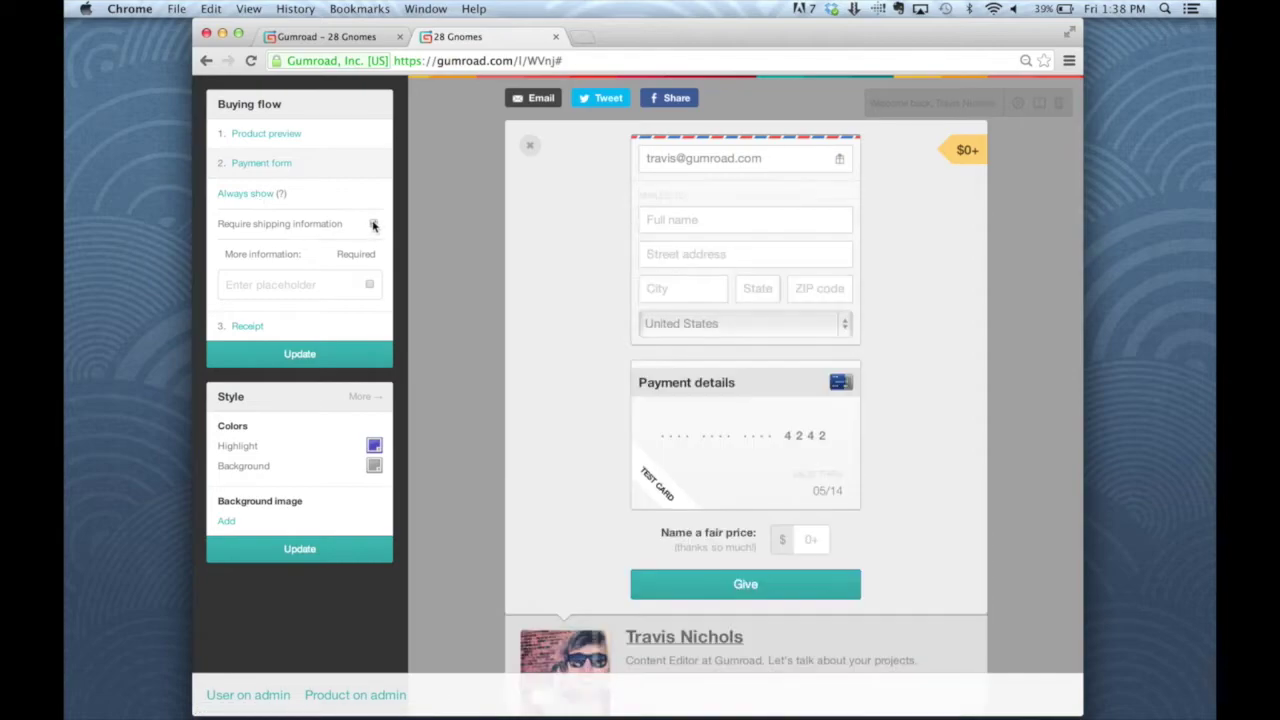
# - Set the payment form's full name field to Never show and stop requiring shipping information
pyautogui.click(250, 194)
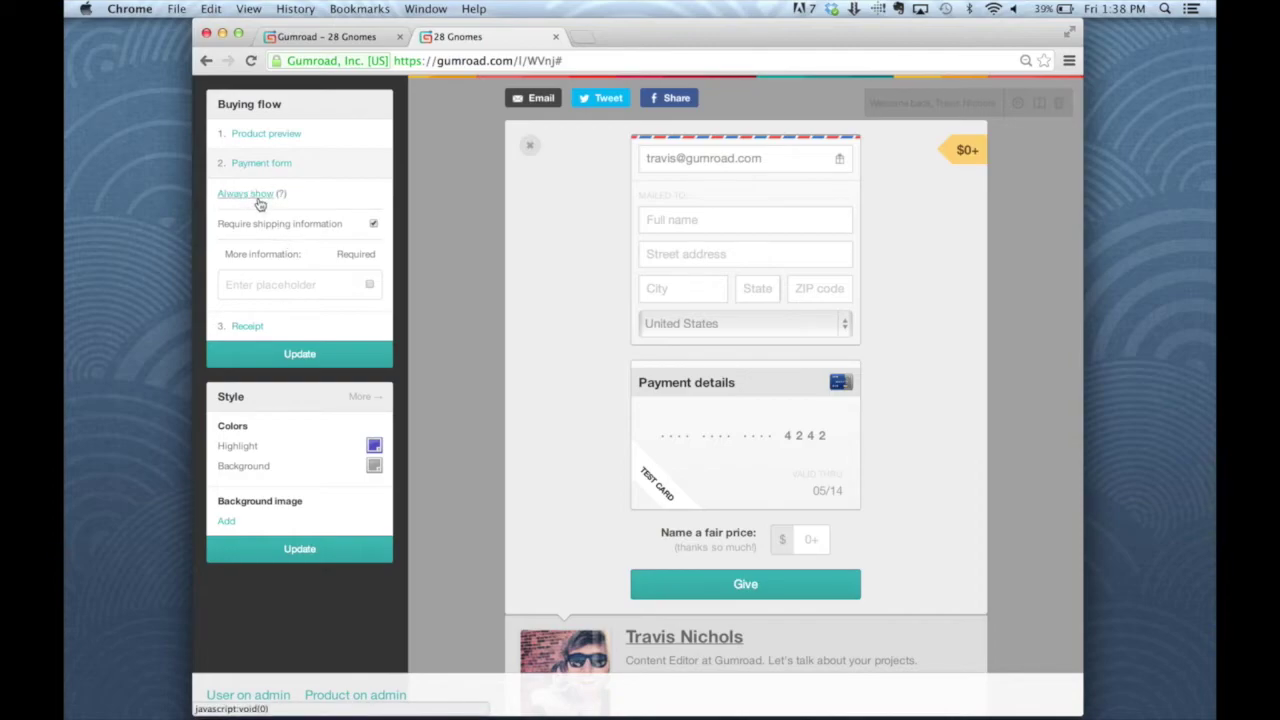
pyautogui.click(258, 200)
pyautogui.click(258, 200)
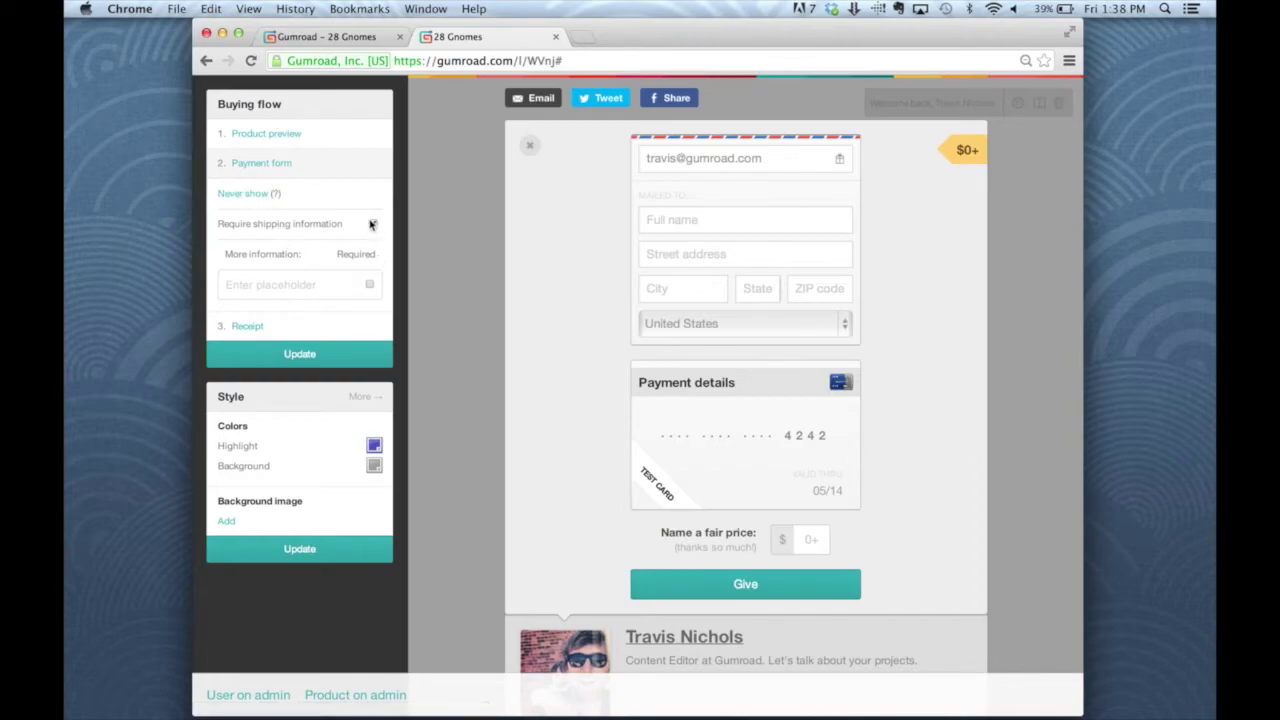
pyautogui.click(373, 224)
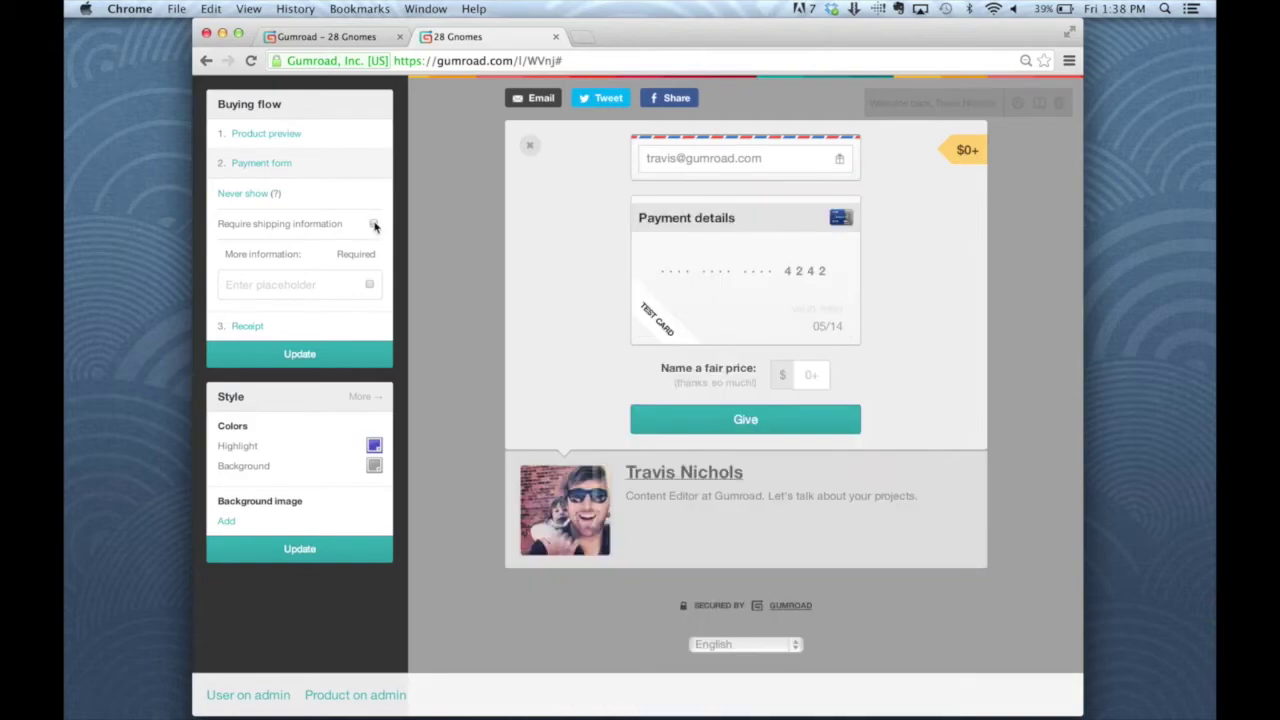
# - Add a custom "shirt size" field to the payment form and make it required
pyautogui.click(283, 286)
pyautogui.write('shirt size')
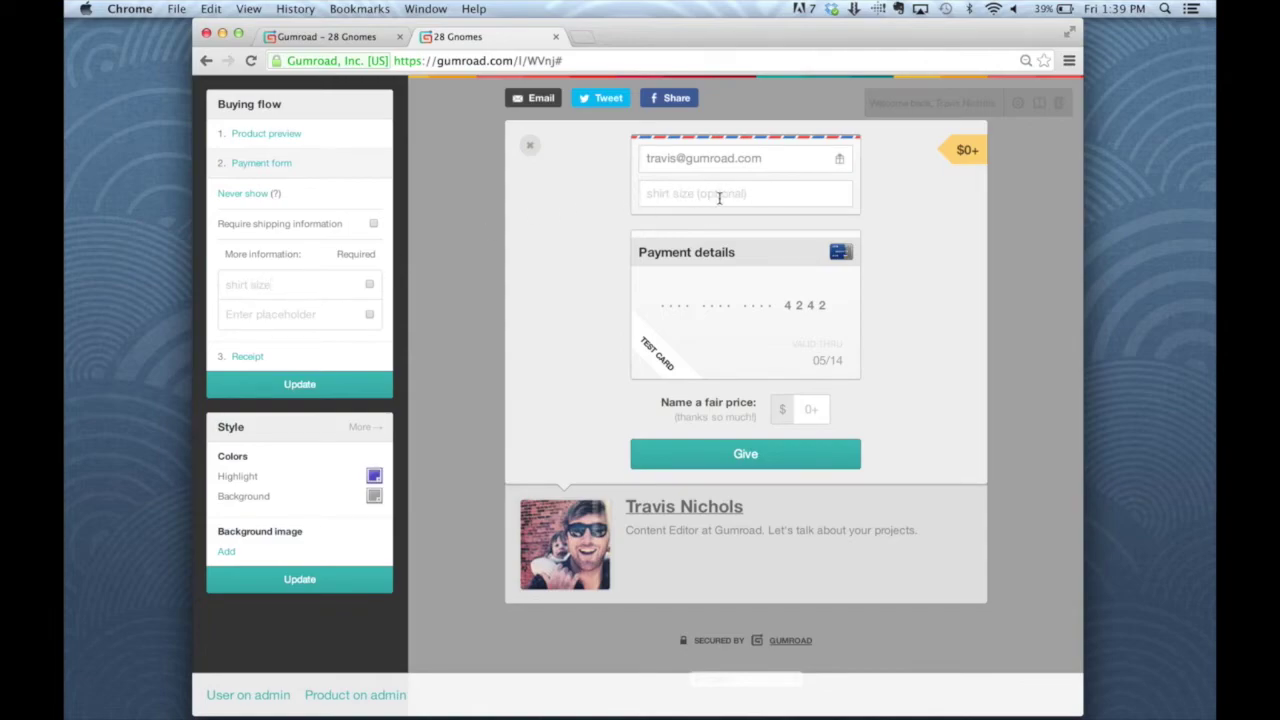
pyautogui.click(369, 285)
pyautogui.click(247, 392)
# - Shift the highlight color to a more vivid blue and check the purchase button in the product preview
pyautogui.click(374, 477)
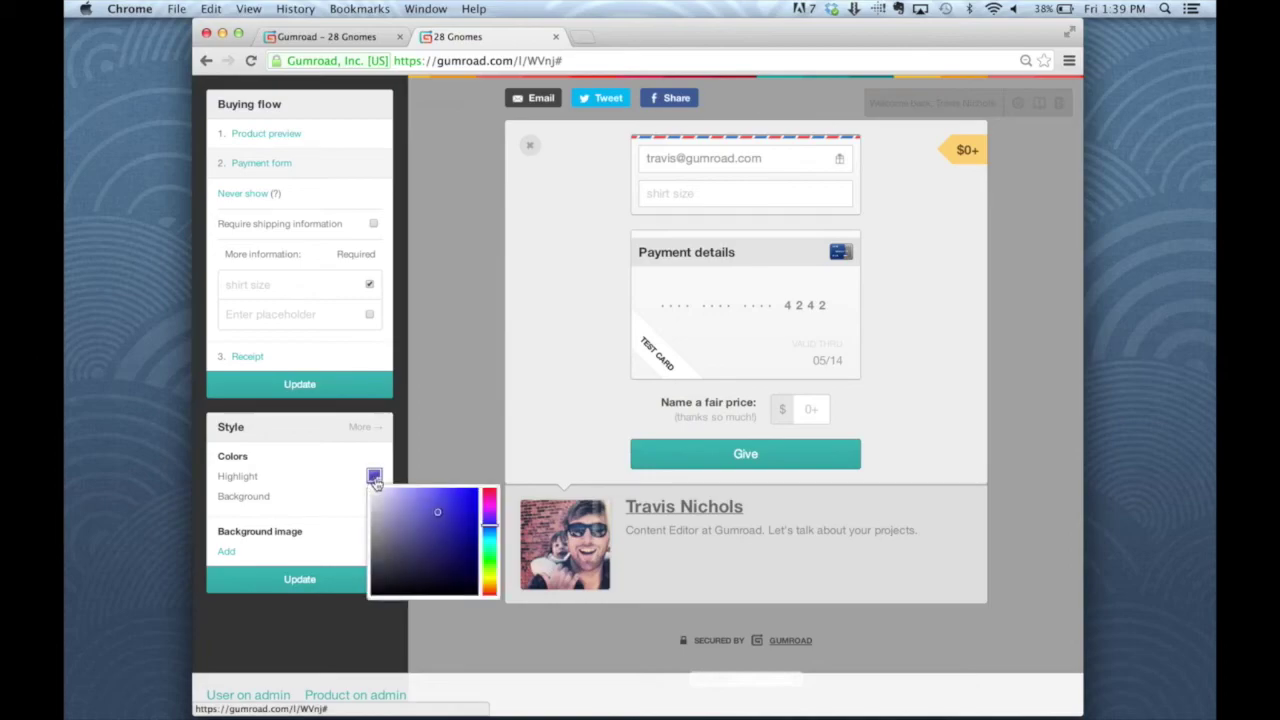
pyautogui.moveTo(405, 512)
pyautogui.mouseDown()
pyautogui.moveTo(416, 506)
pyautogui.moveTo(404, 506)
pyautogui.moveTo(402, 530)
pyautogui.moveTo(446, 526)
pyautogui.moveTo(451, 503)
pyautogui.mouseUp()
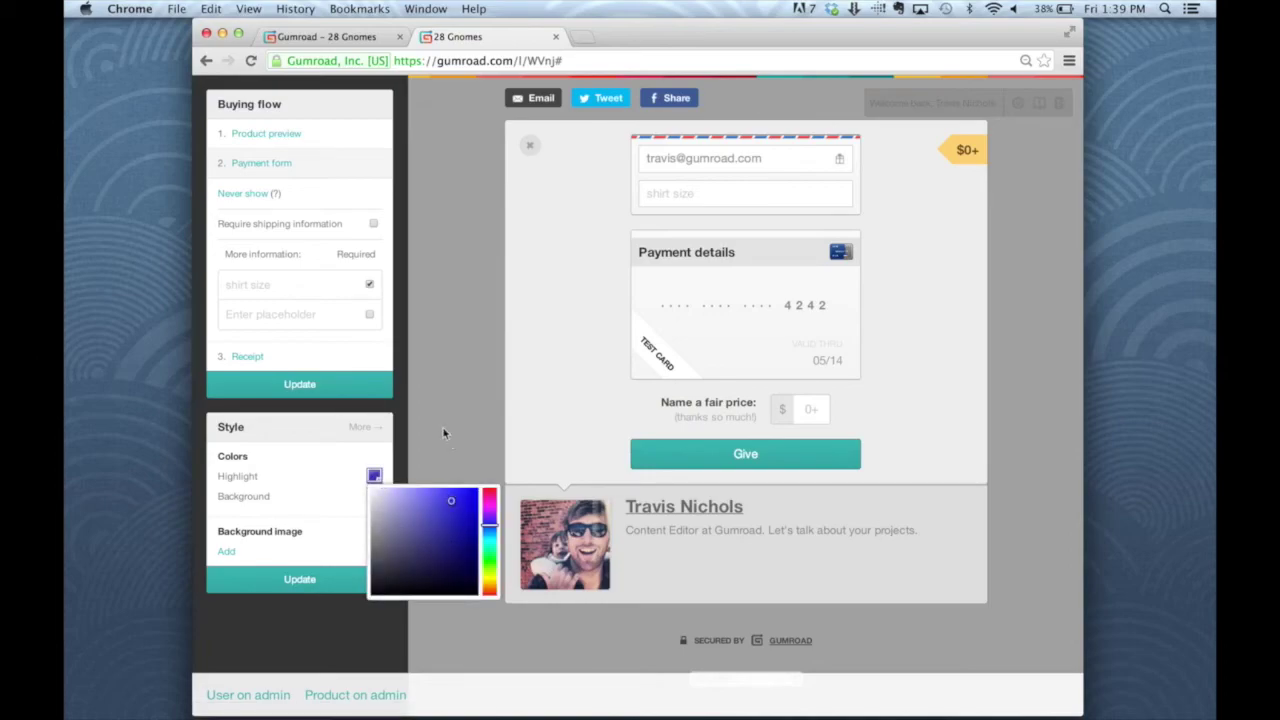
pyautogui.click(284, 138)
pyautogui.scroll(-3, 444, 534)
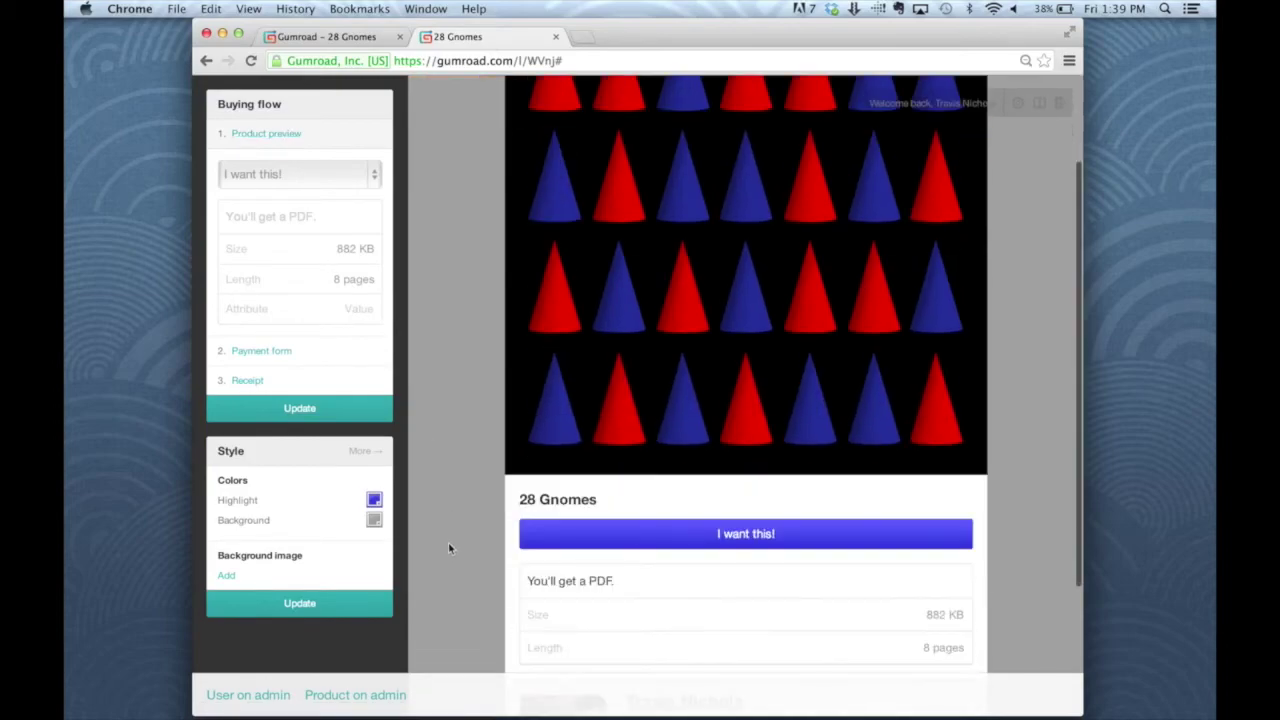
# - Change the page's highlight color to a saturated red
pyautogui.click(374, 499)
pyautogui.moveTo(489, 525); pyautogui.dragTo(486, 487)
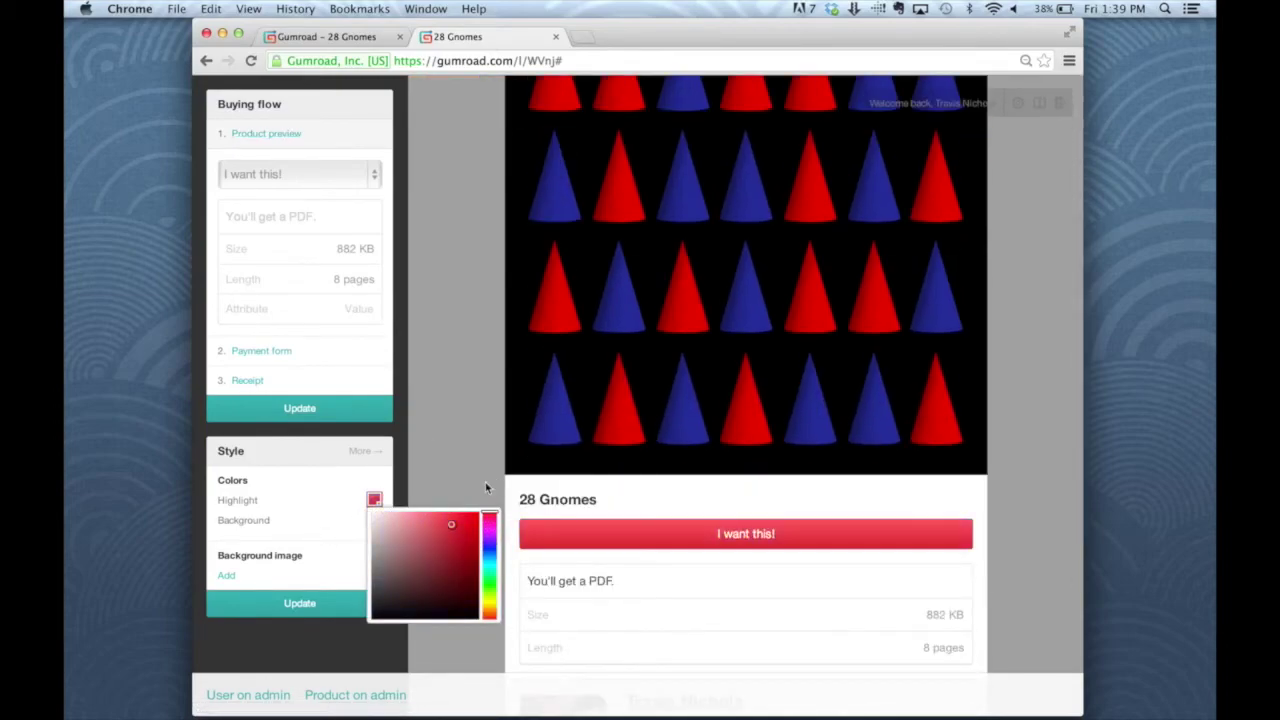
pyautogui.moveTo(471, 530); pyautogui.dragTo(487, 522)
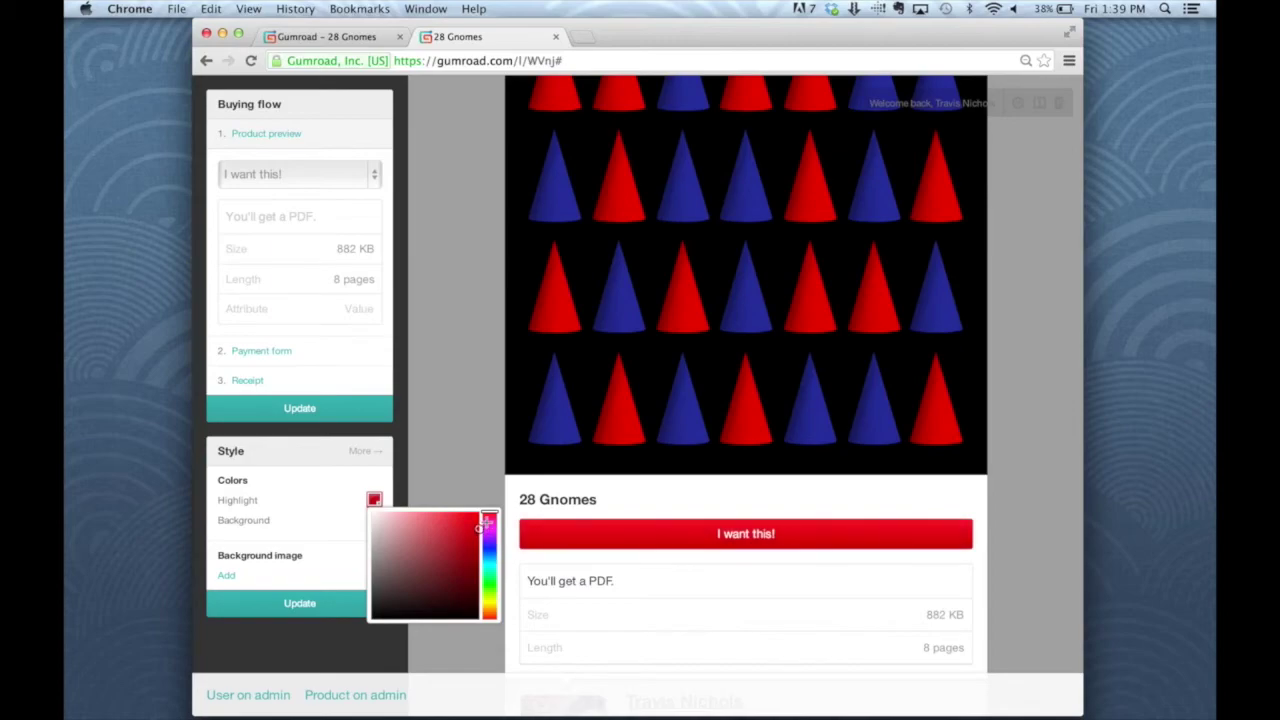
# - Darken the page's background color to a deeper neutral gray and save the style changes
pyautogui.click(346, 523)
pyautogui.click(374, 520)
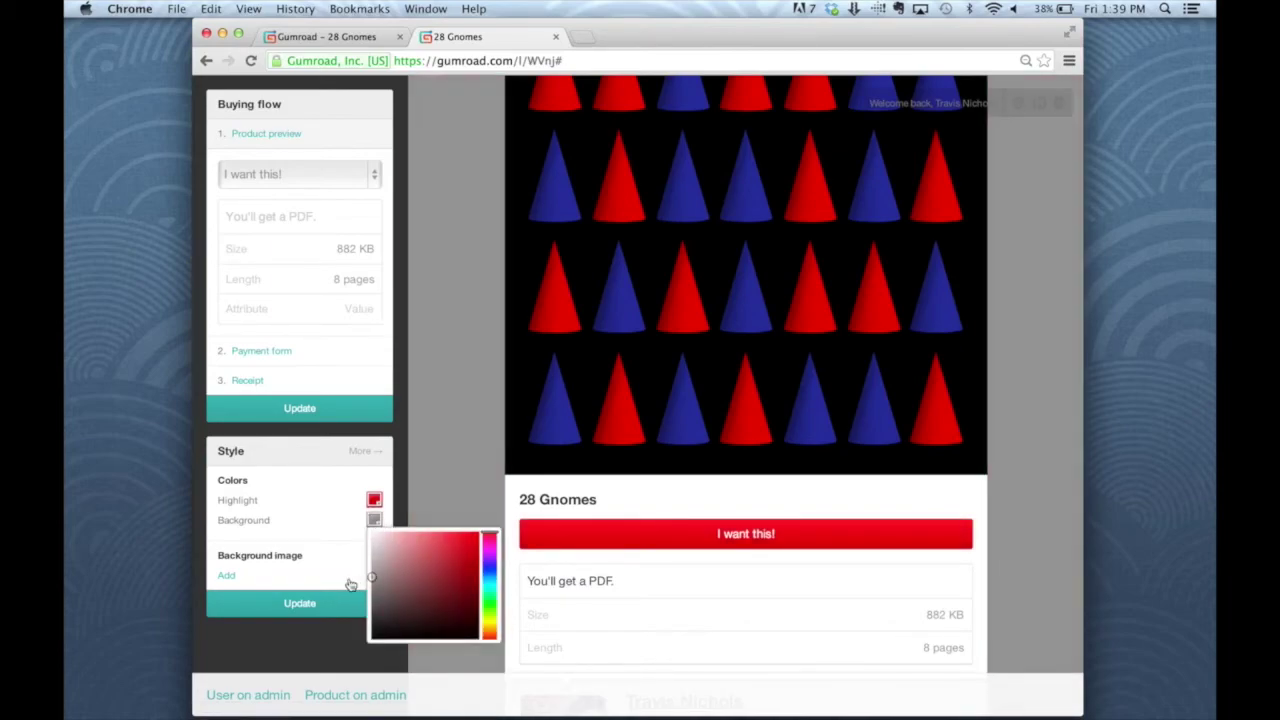
pyautogui.moveTo(350, 585); pyautogui.dragTo(352, 606)
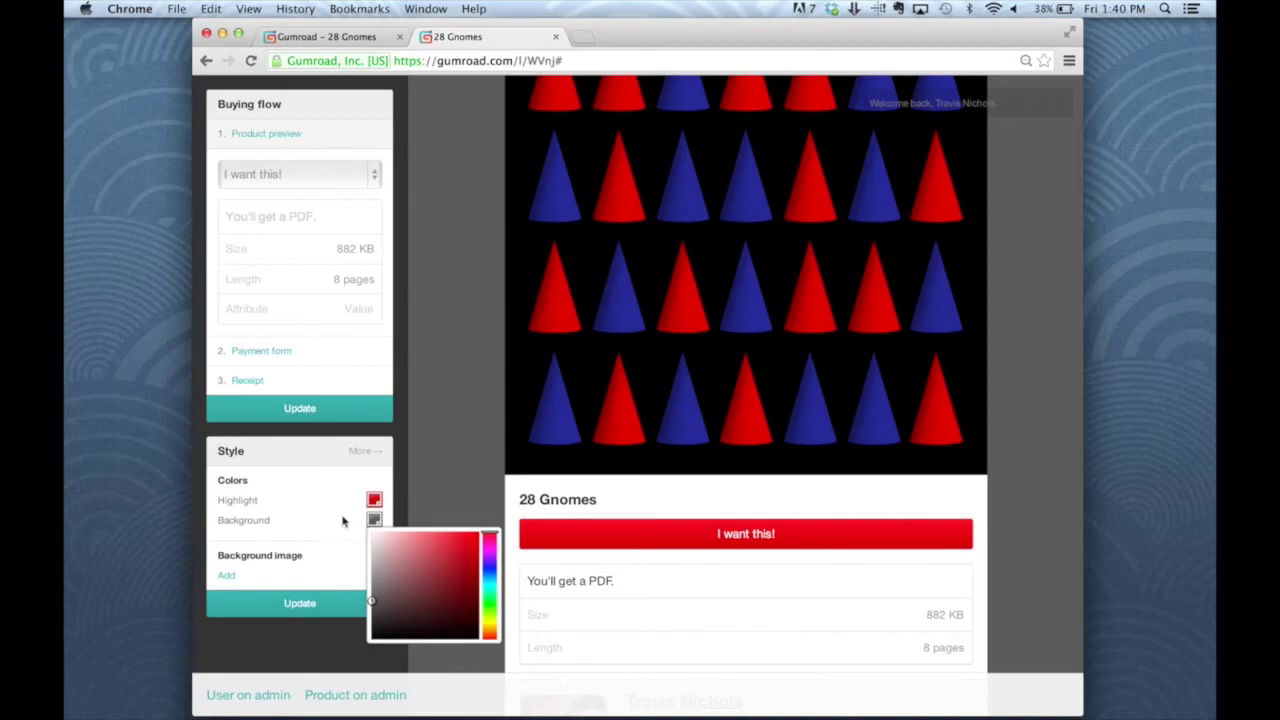
pyautogui.click(311, 603)
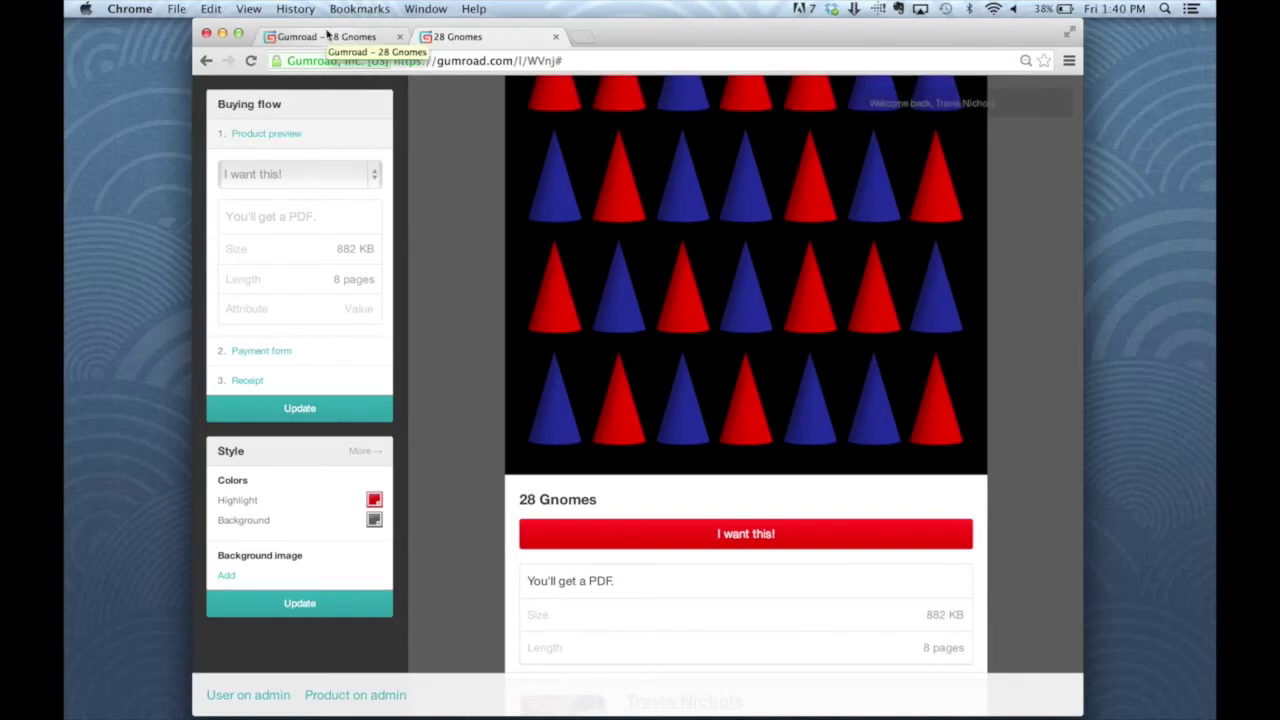
# - Publish the 28 Gnomes product from its editing options and return to the customized product page
pyautogui.click(327, 36)
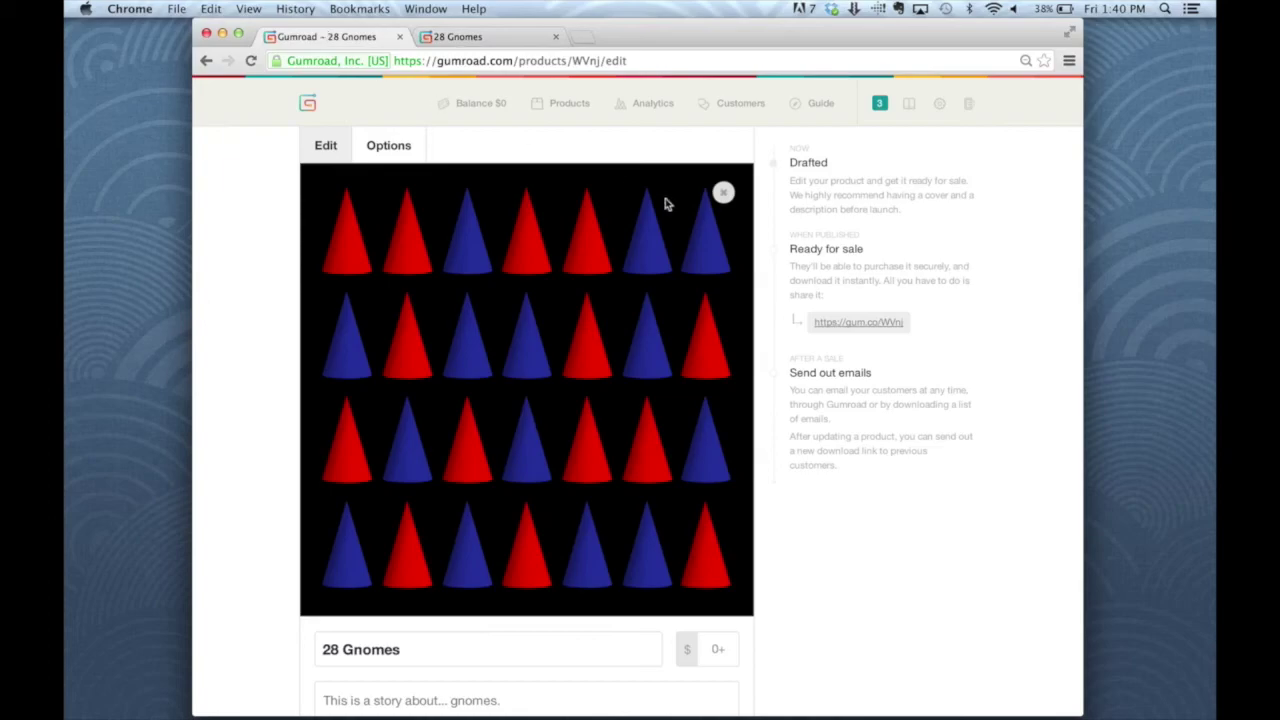
pyautogui.click(388, 146)
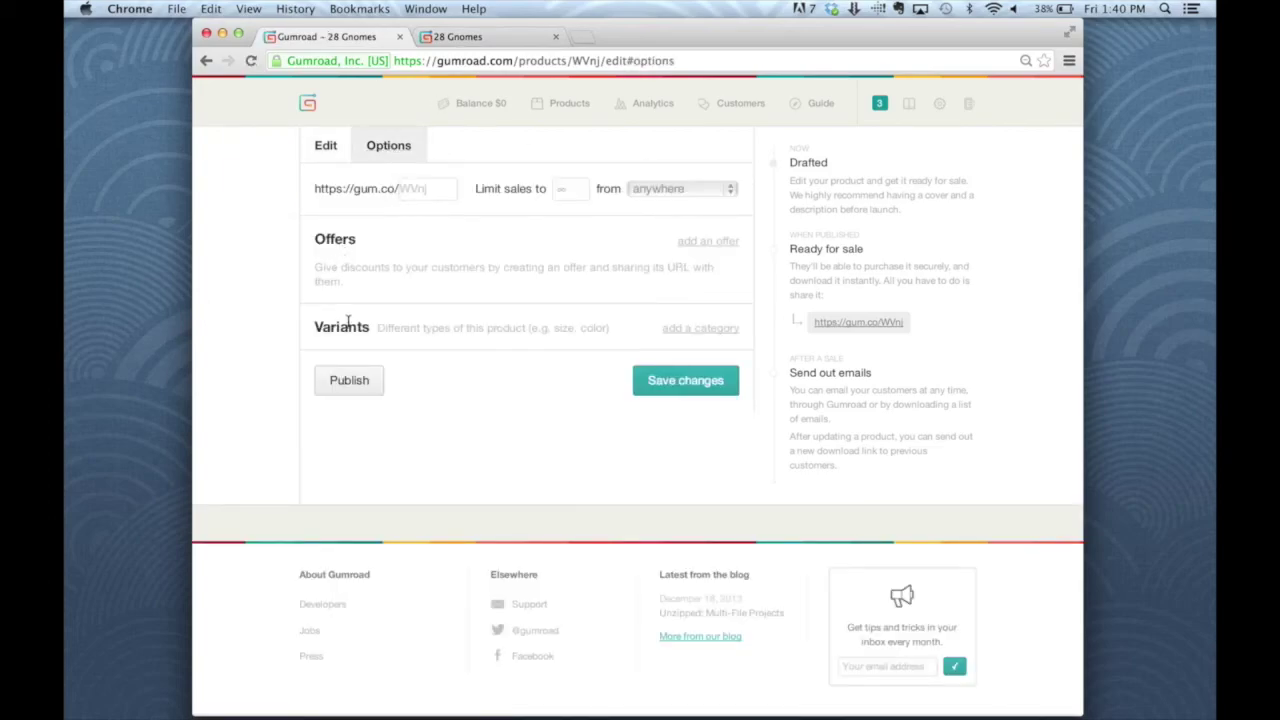
pyautogui.click(462, 38)
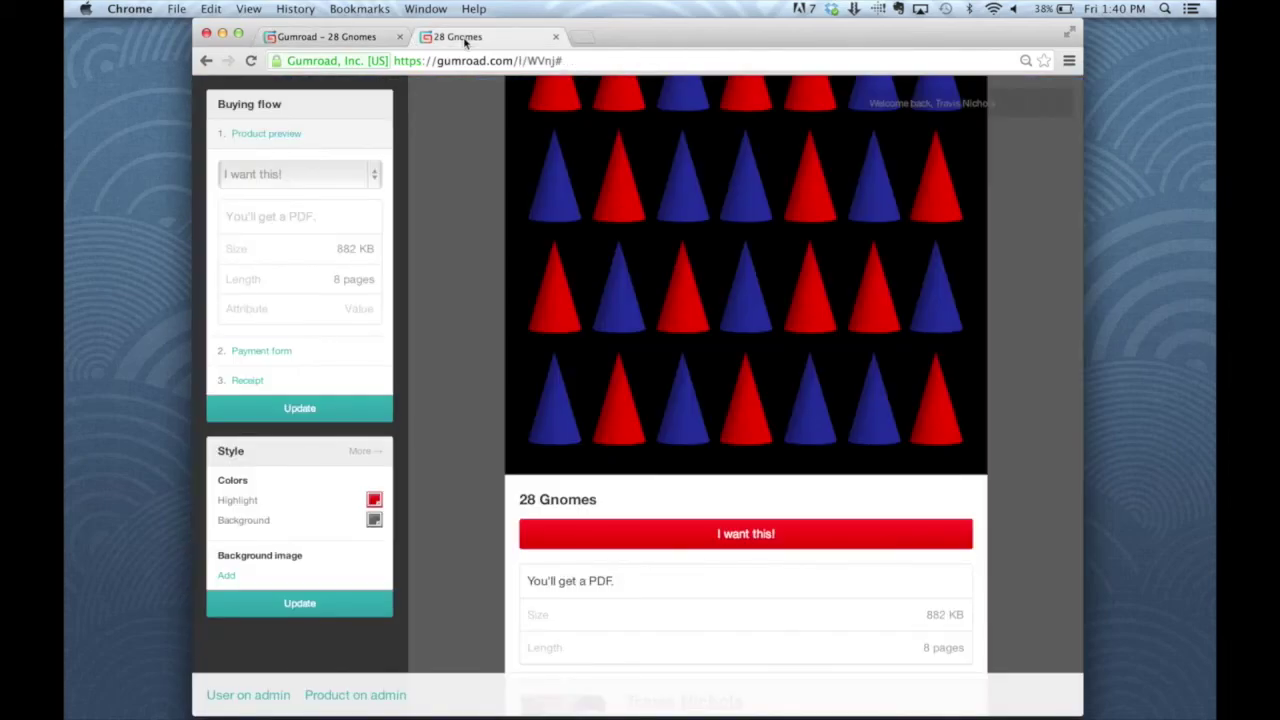
pyautogui.click(348, 36)
pyautogui.click(339, 381)
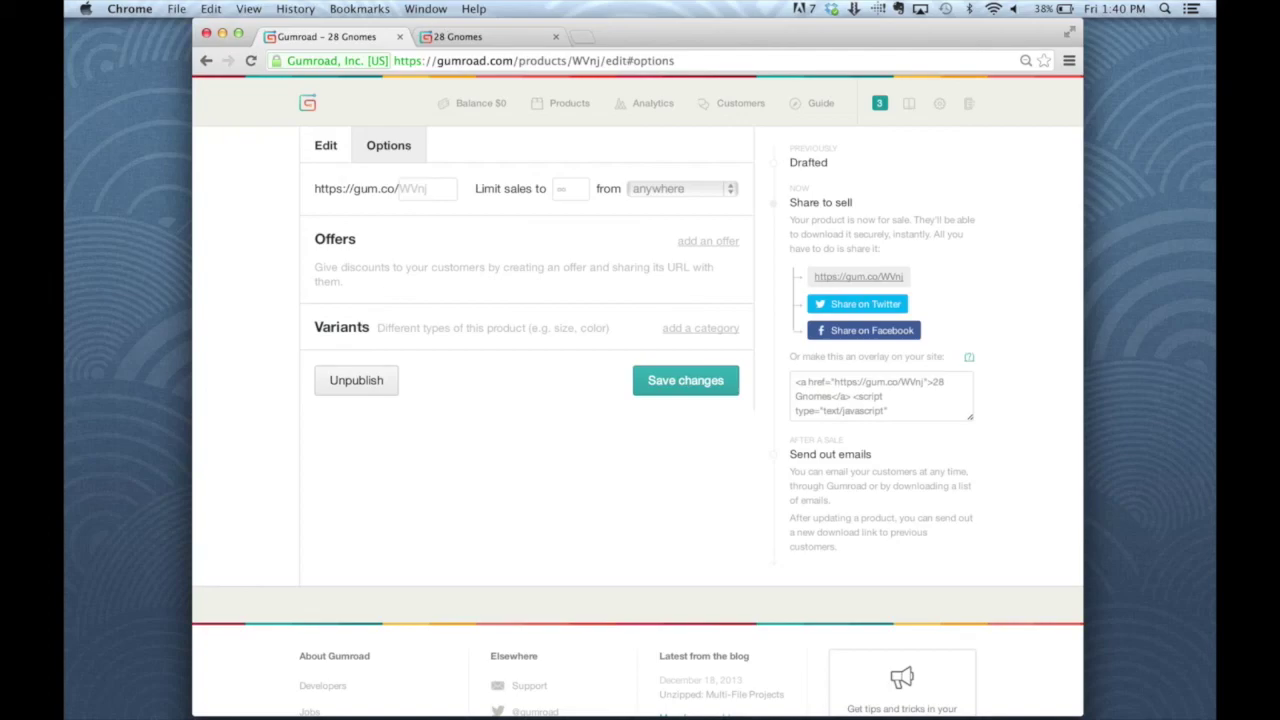
pyautogui.click(492, 36)
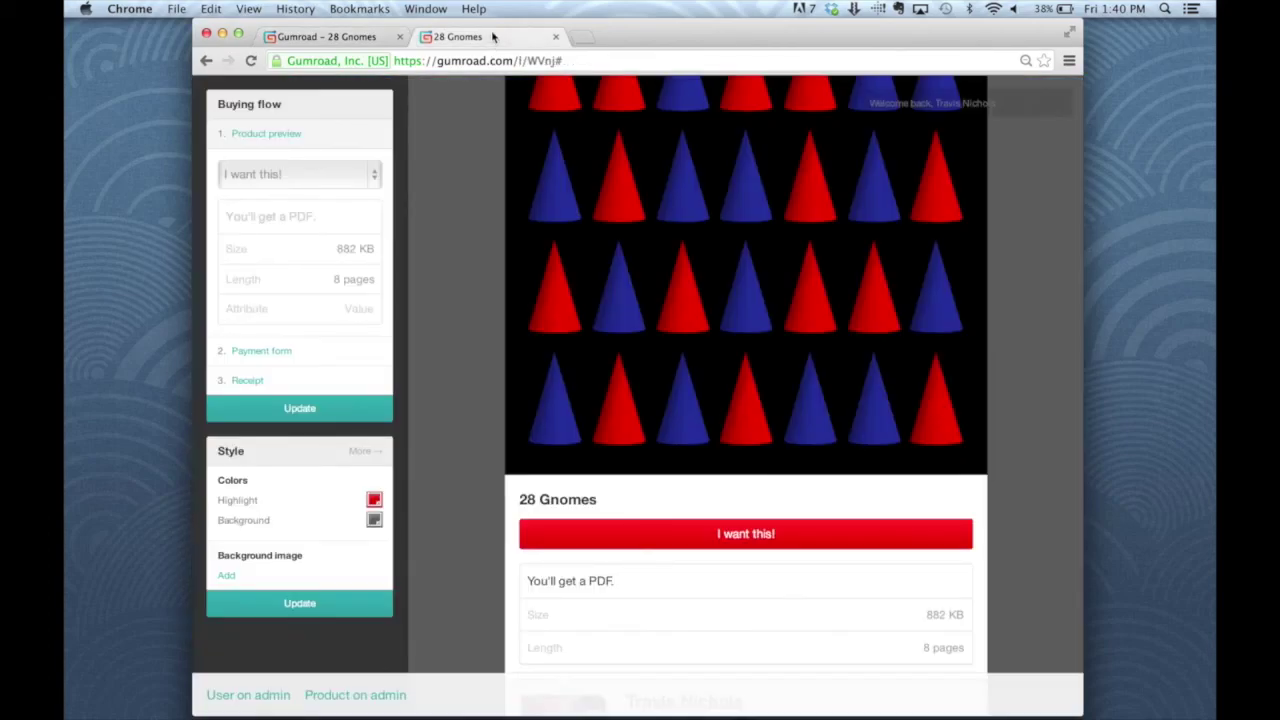